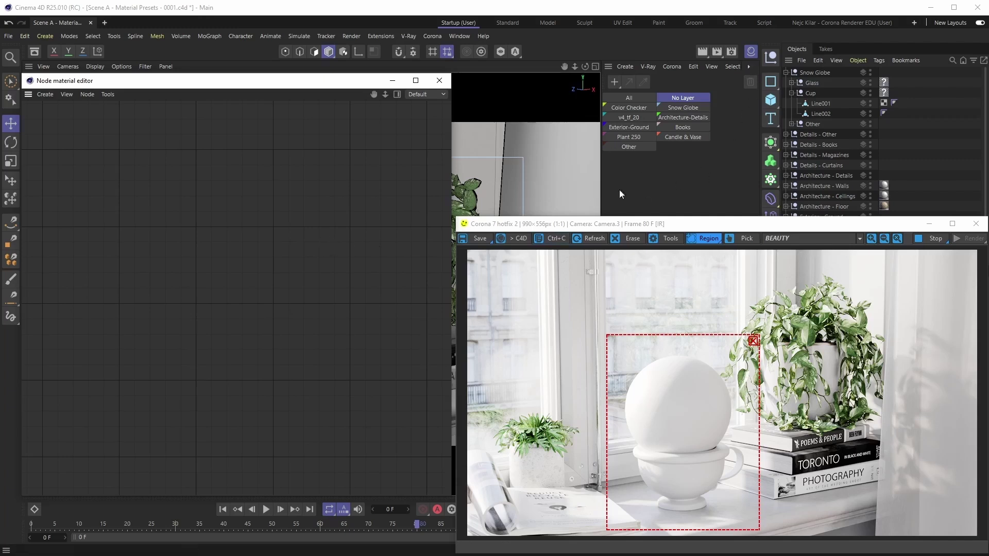
Create a Corona Physical material, Physical.1, and place it in the Node editor to show its settings
click(671, 66)
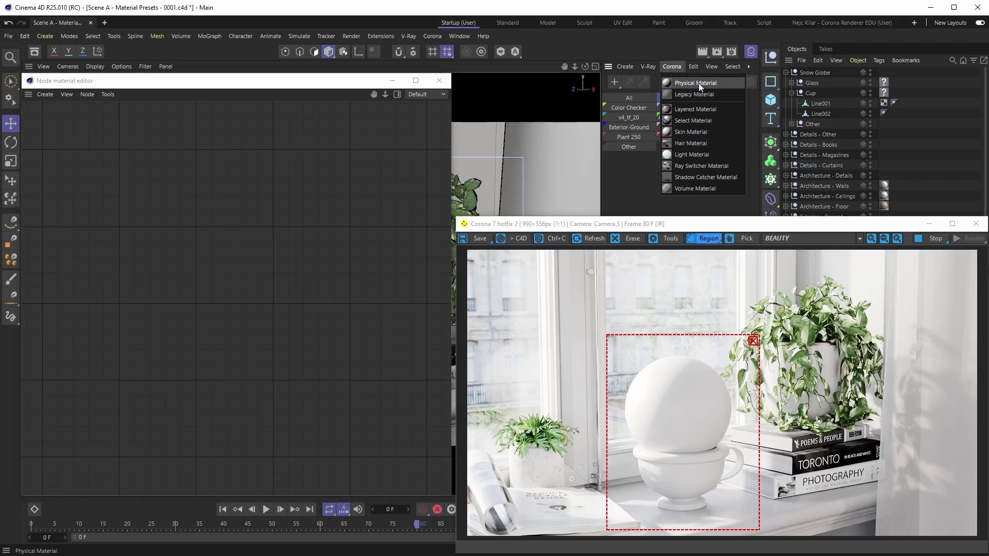
click(699, 83)
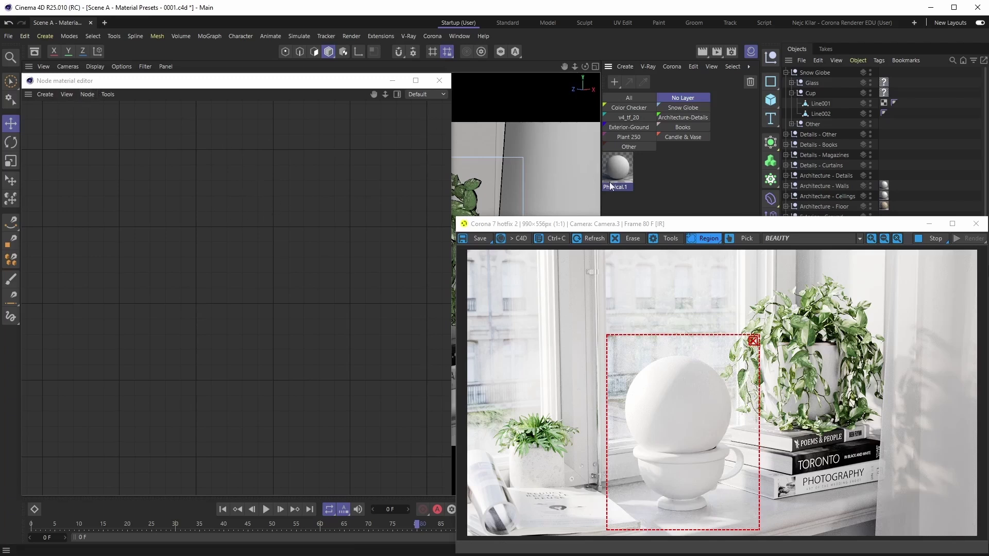
drag(613, 165, 157, 224)
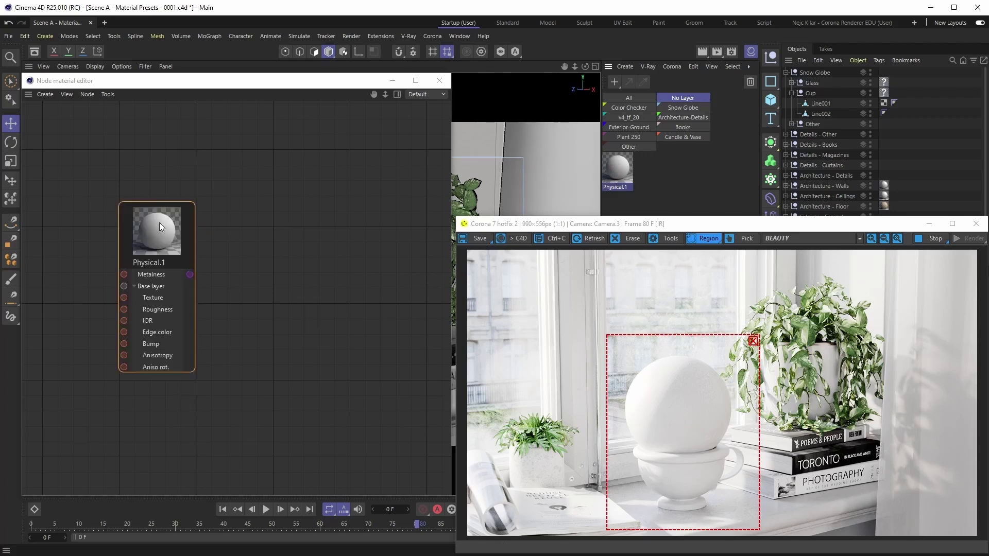
click(397, 97)
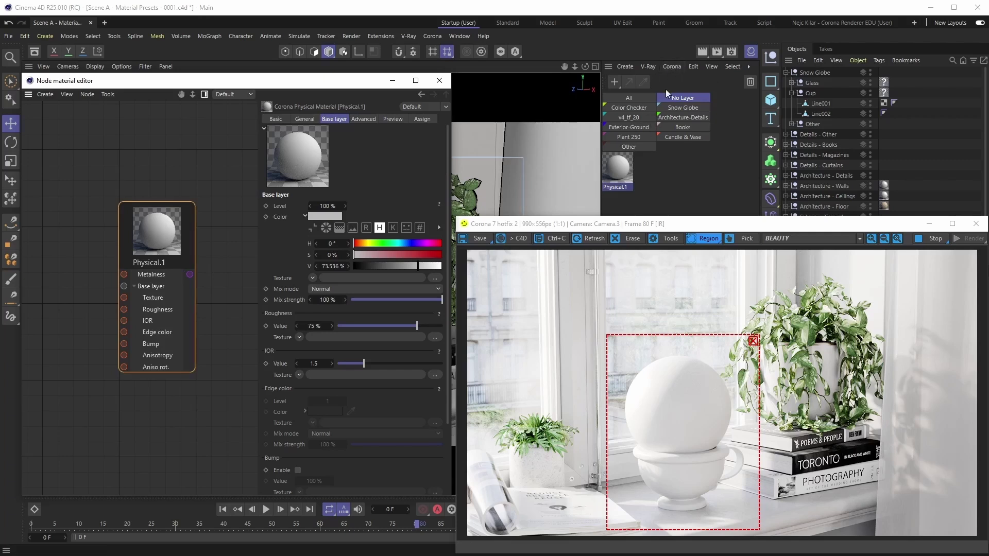
Create a Corona Legacy material and add it as a node beside Physical.1
click(671, 67)
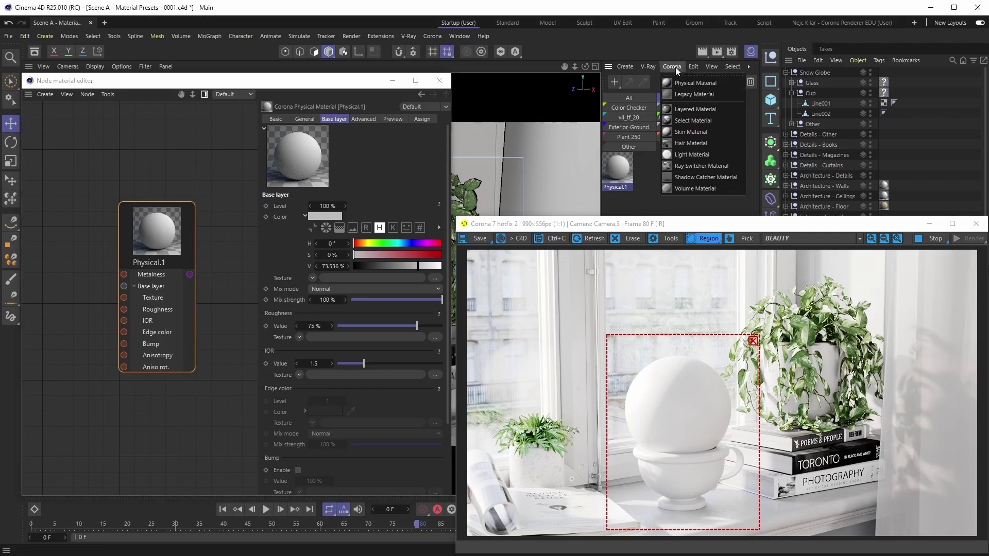
click(684, 94)
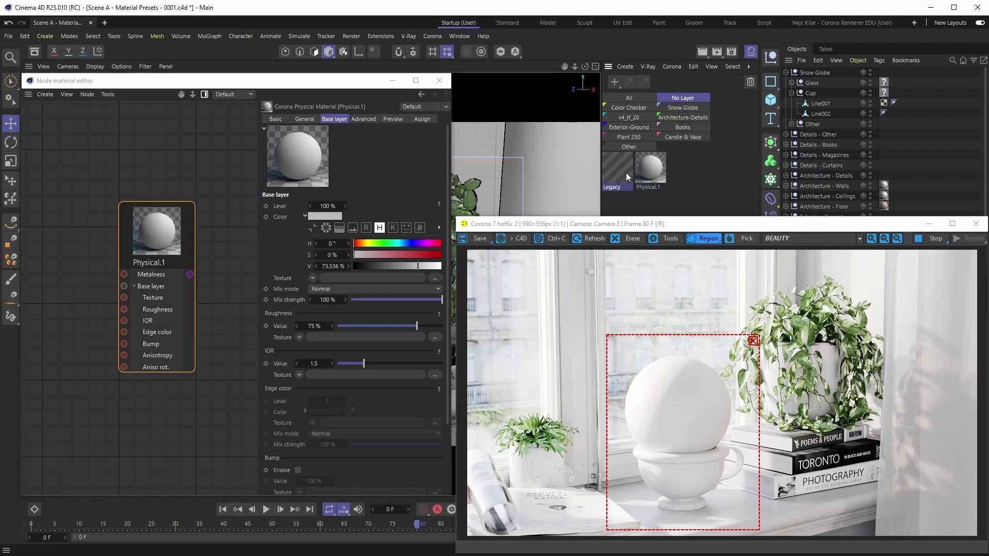
drag(157, 172, 181, 163)
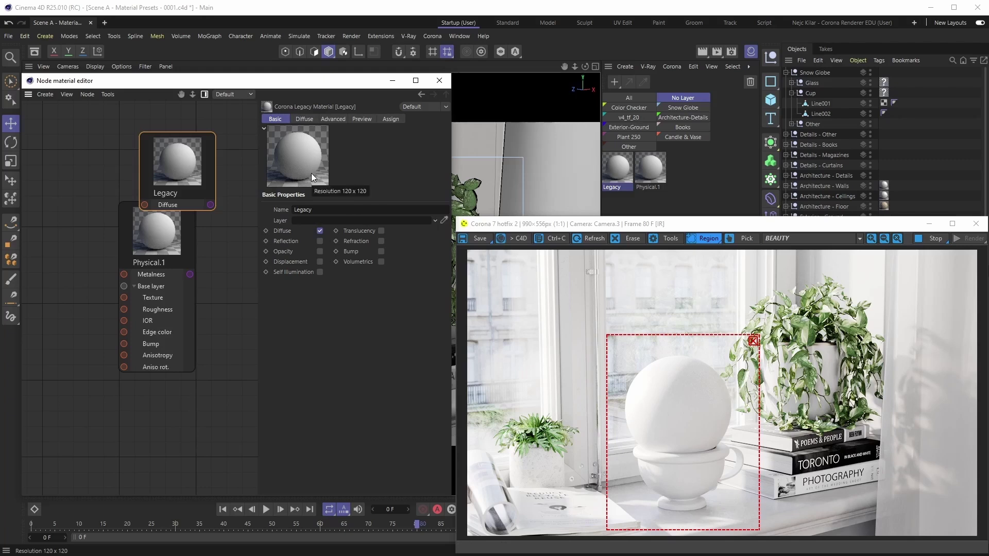
click(173, 245)
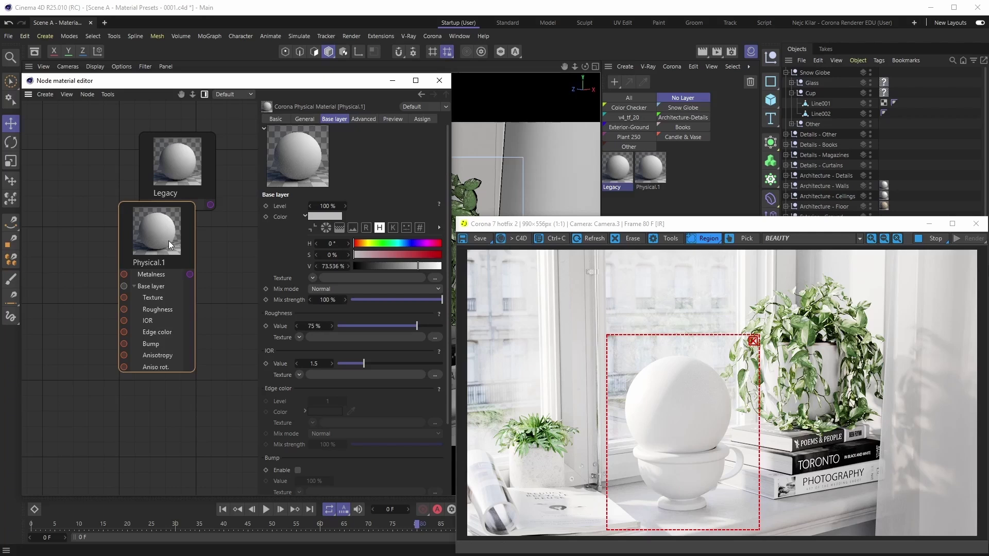
Nudge the Legacy node up and right, then delete it from the node editor
drag(181, 166, 195, 152)
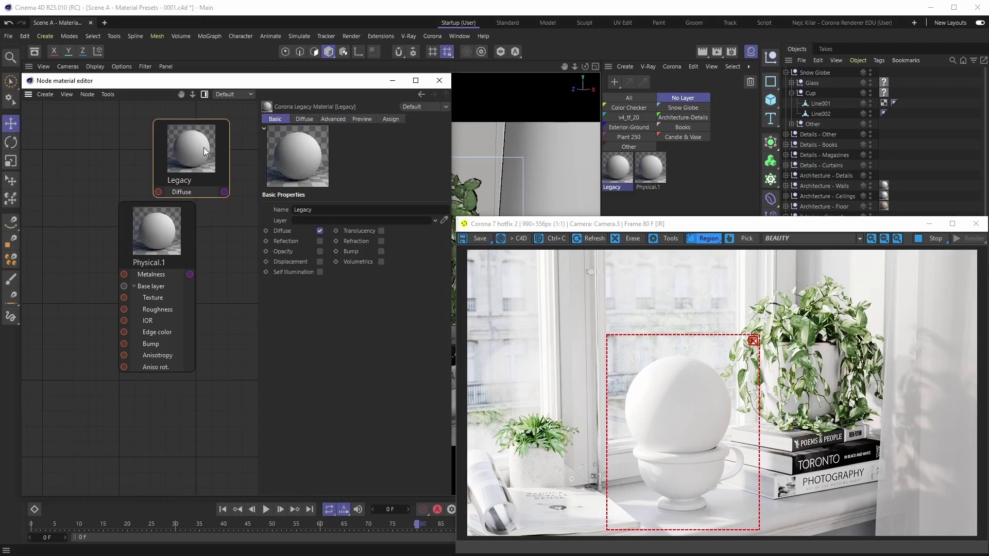
click(672, 66)
click(697, 94)
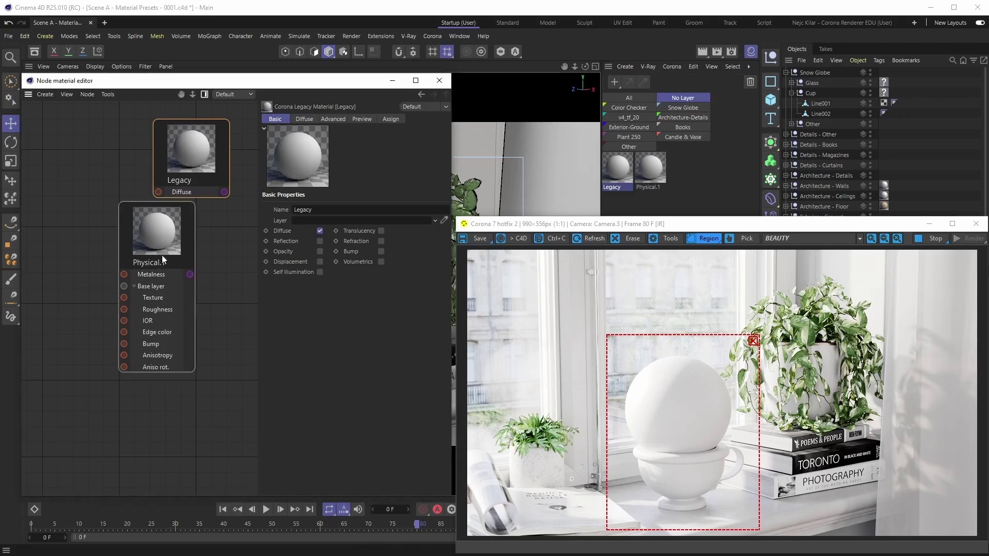
key(Delete)
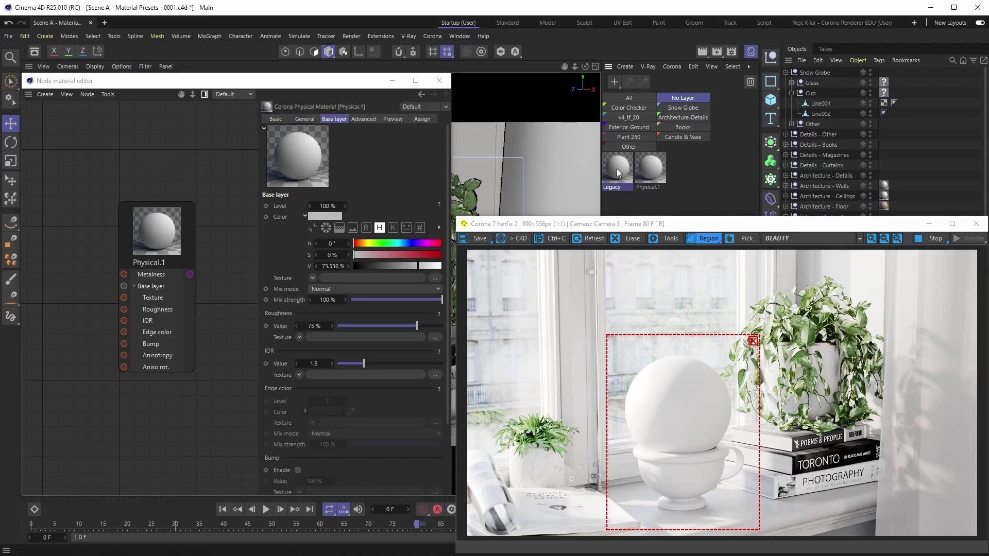
Delete the Legacy material and open Physical.1's Apply preset list in the General tab
key(Delete)
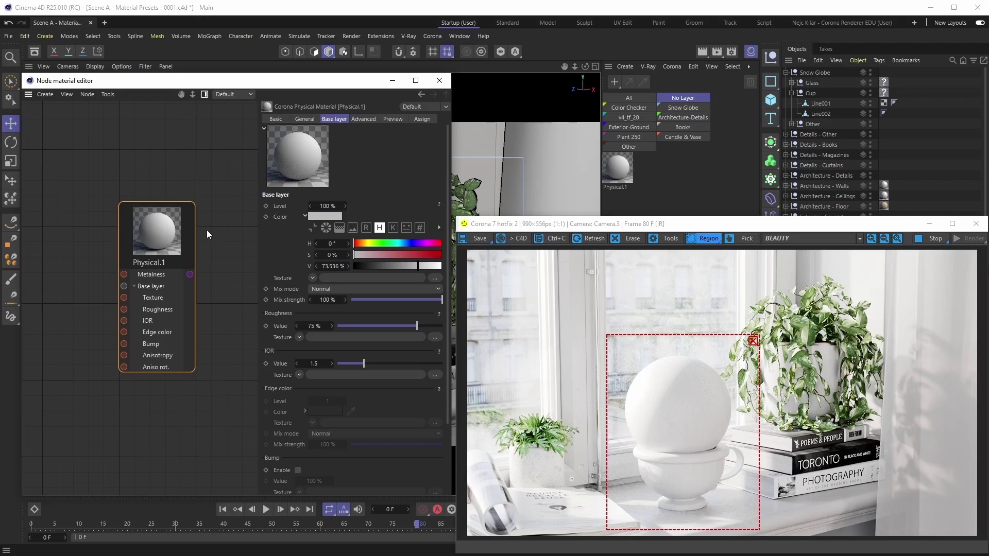
click(305, 120)
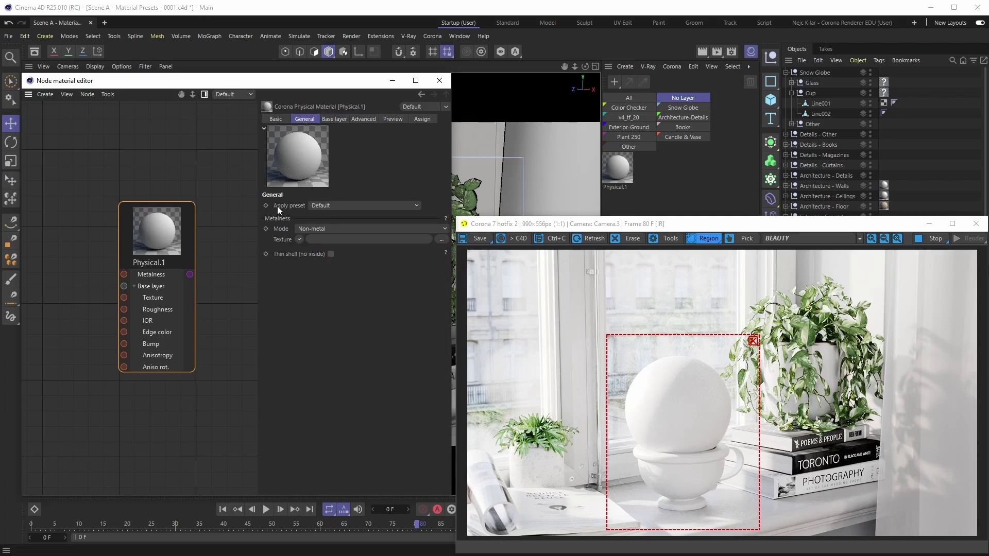
click(416, 206)
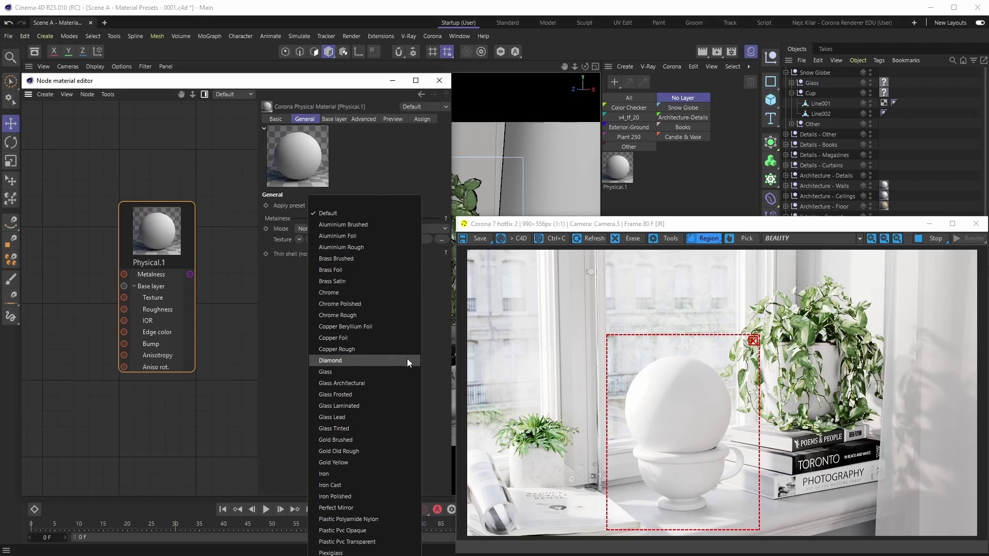
Apply the Glass preset to Physical.1 and review its base layer and 100% refraction settings
click(332, 372)
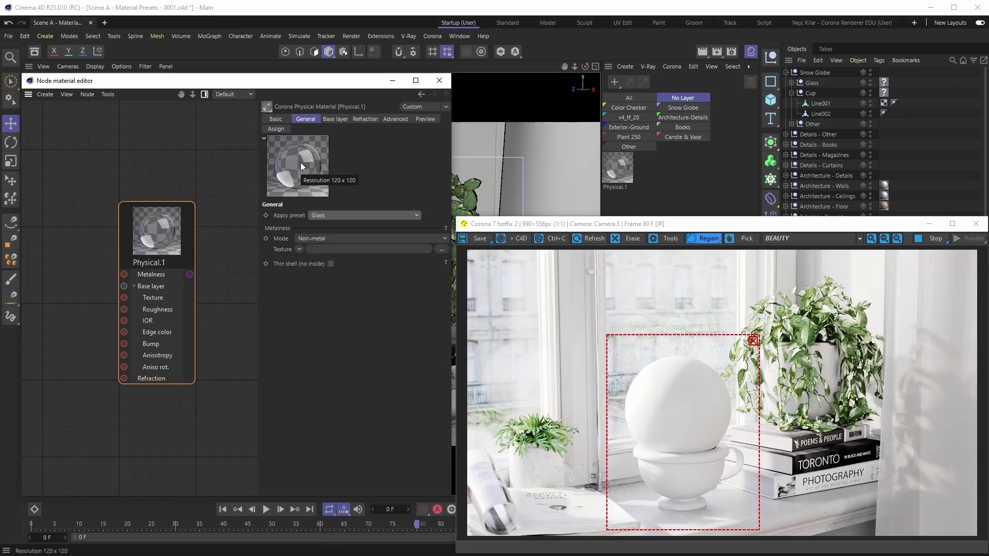
click(337, 120)
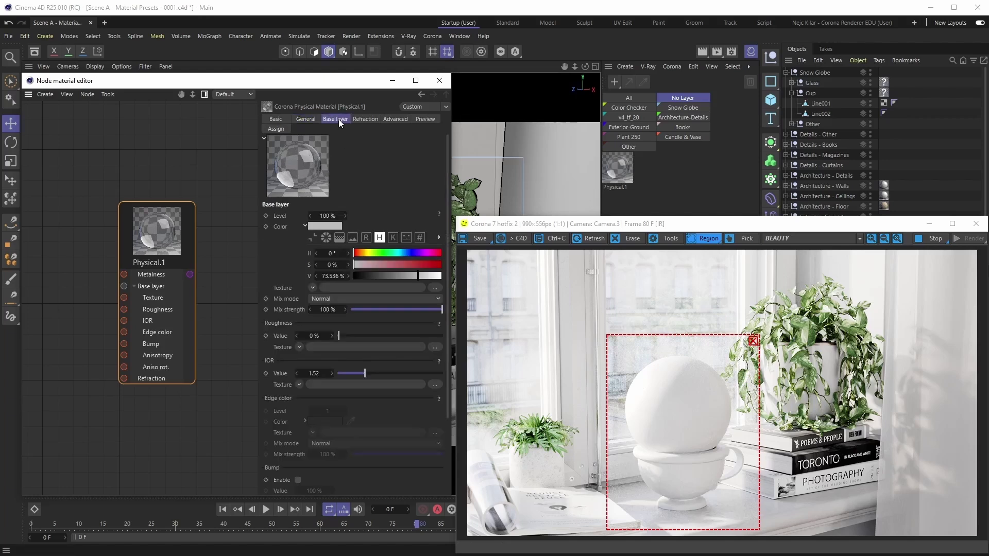
click(308, 120)
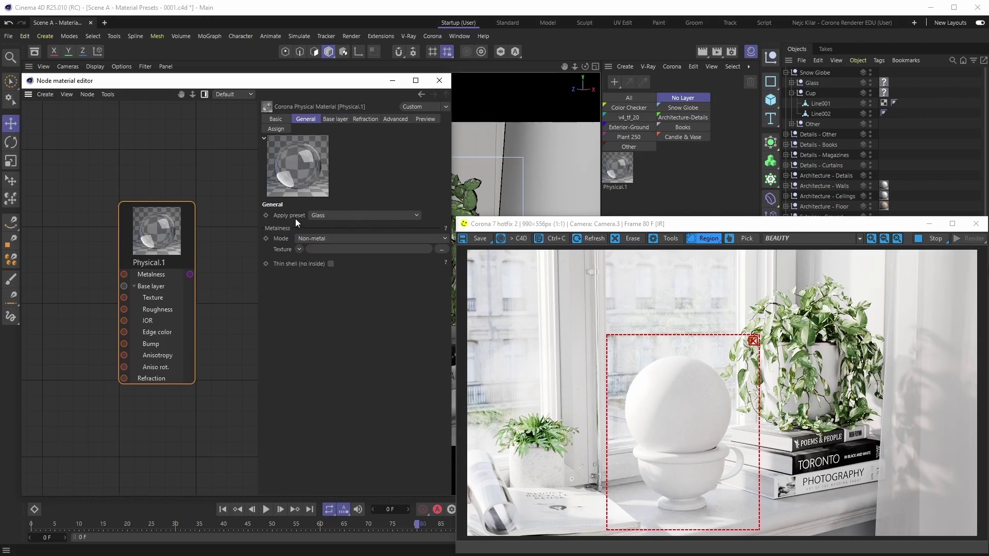
click(340, 119)
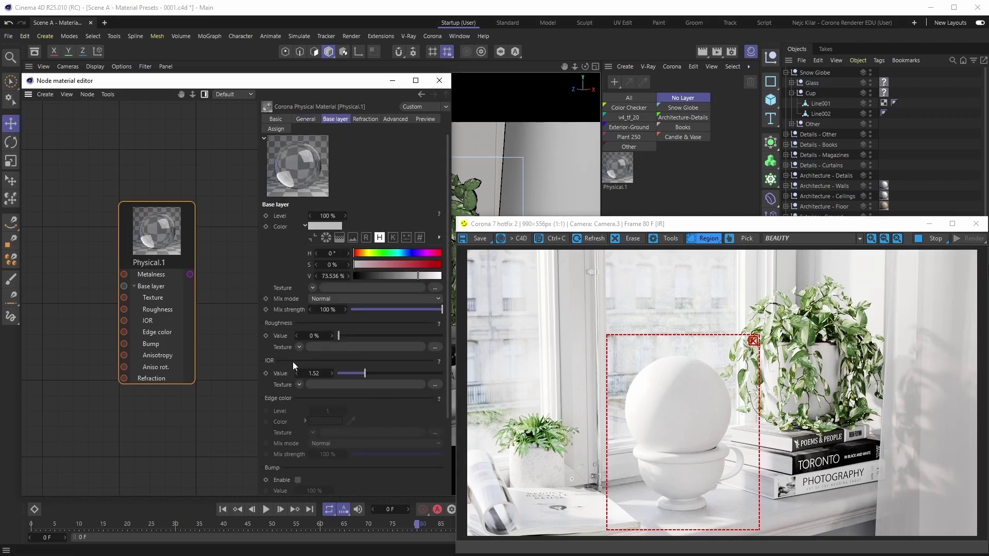
click(312, 121)
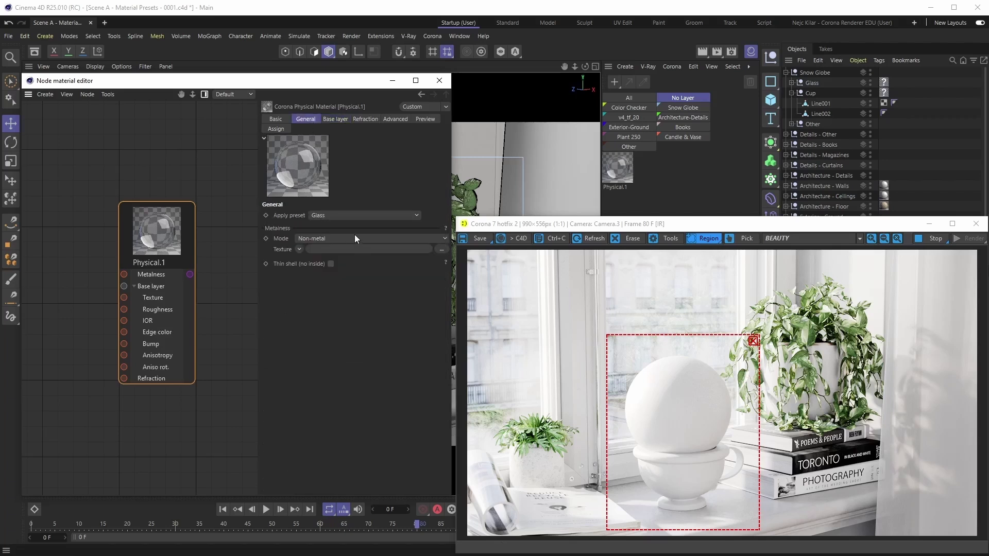
click(342, 119)
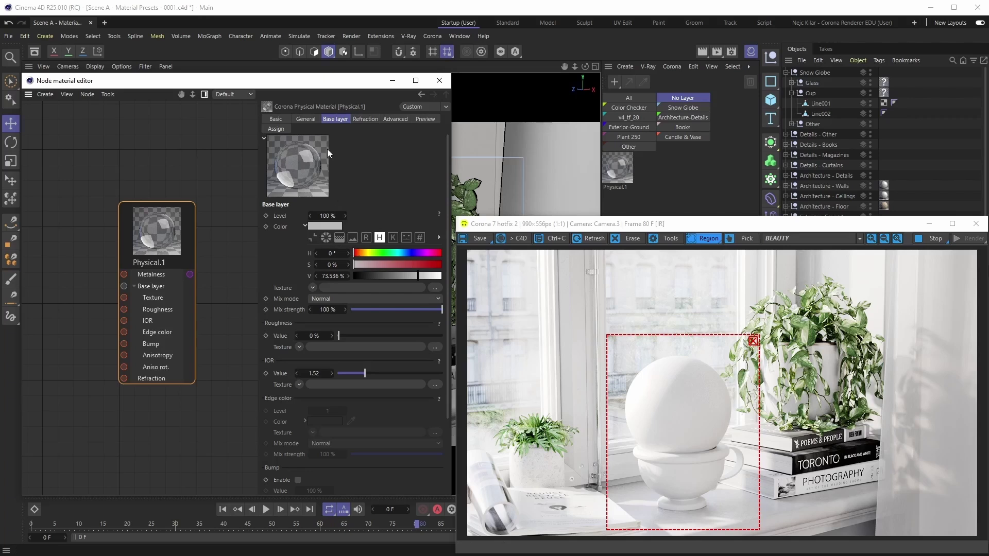
click(365, 120)
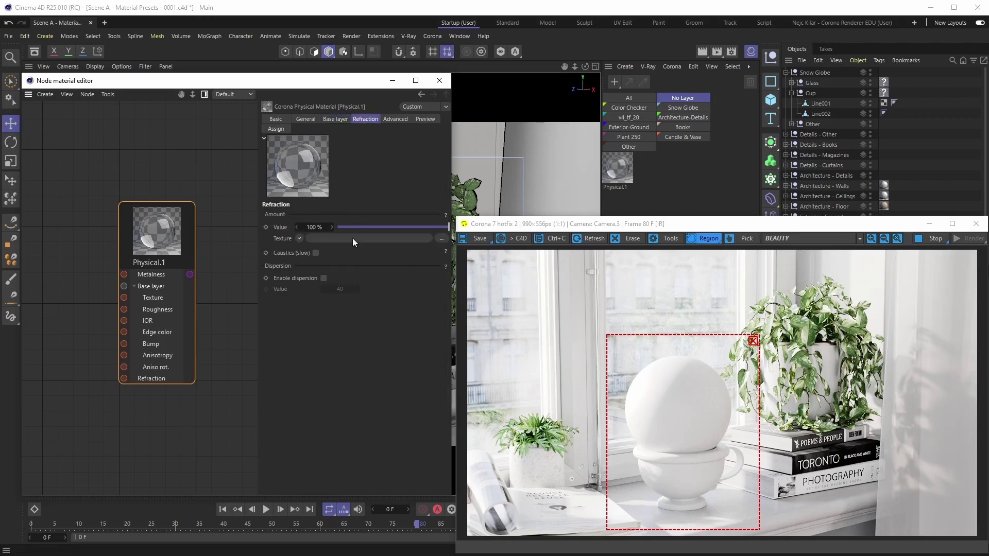
click(305, 118)
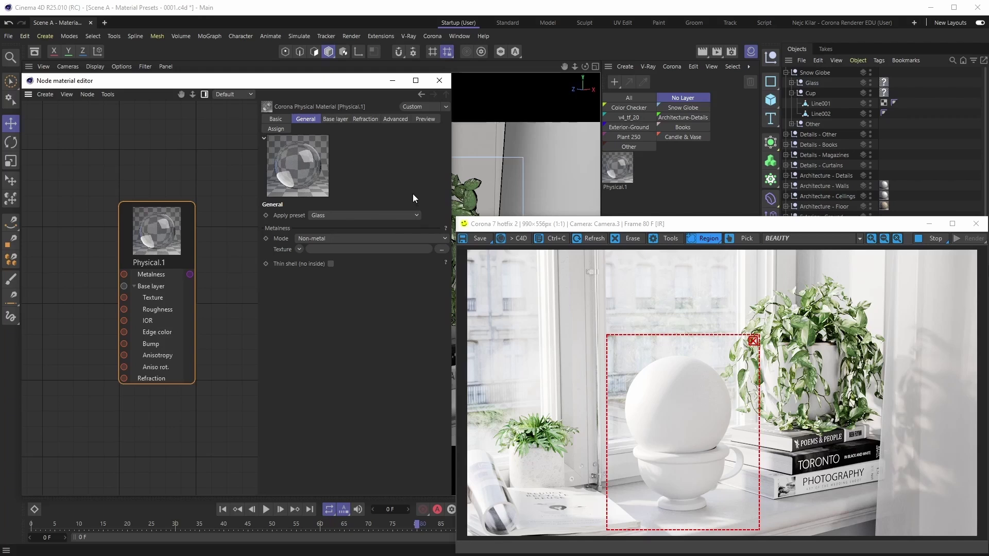
click(431, 36)
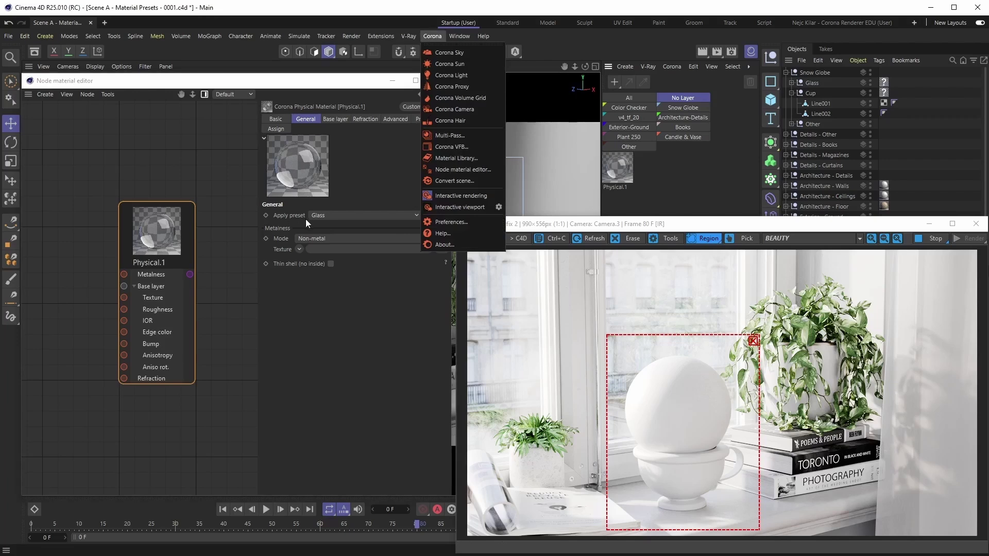
click(454, 161)
drag(377, 46, 622, 95)
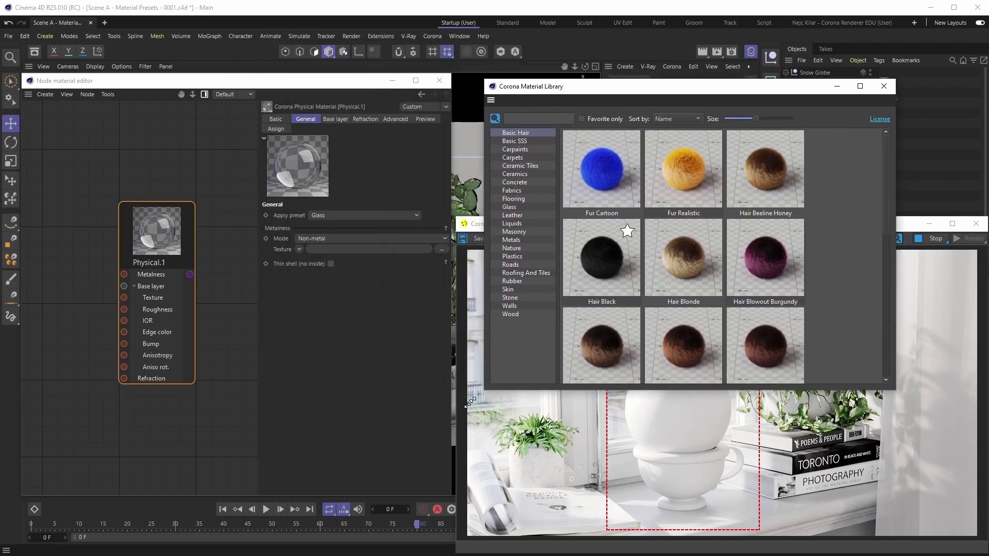
click(470, 240)
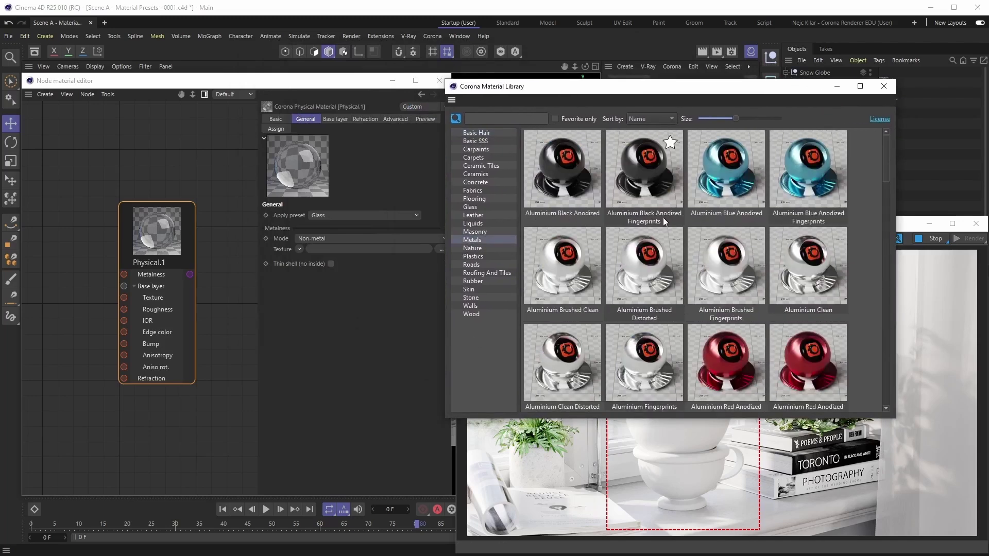
scroll(683, 265, down, 1)
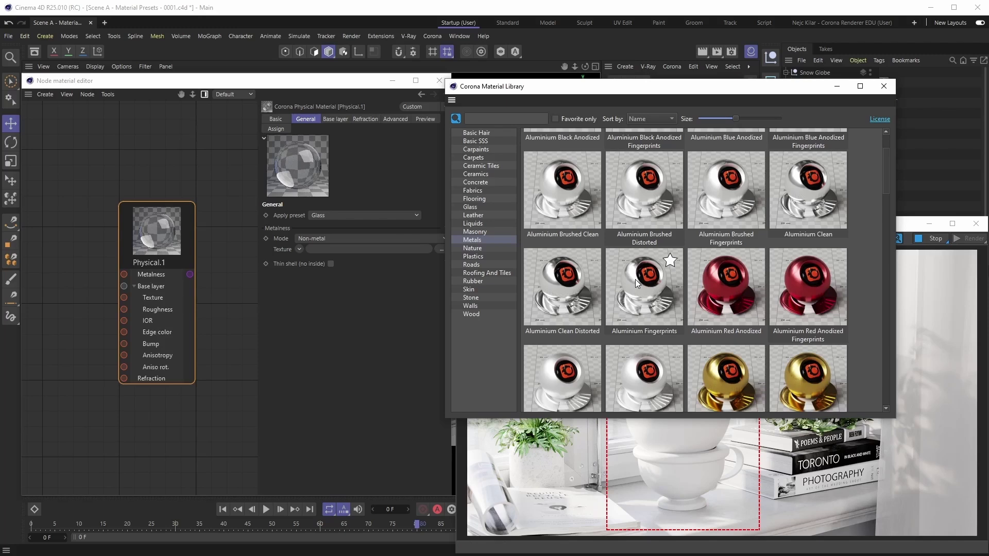
scroll(673, 299, down, 3)
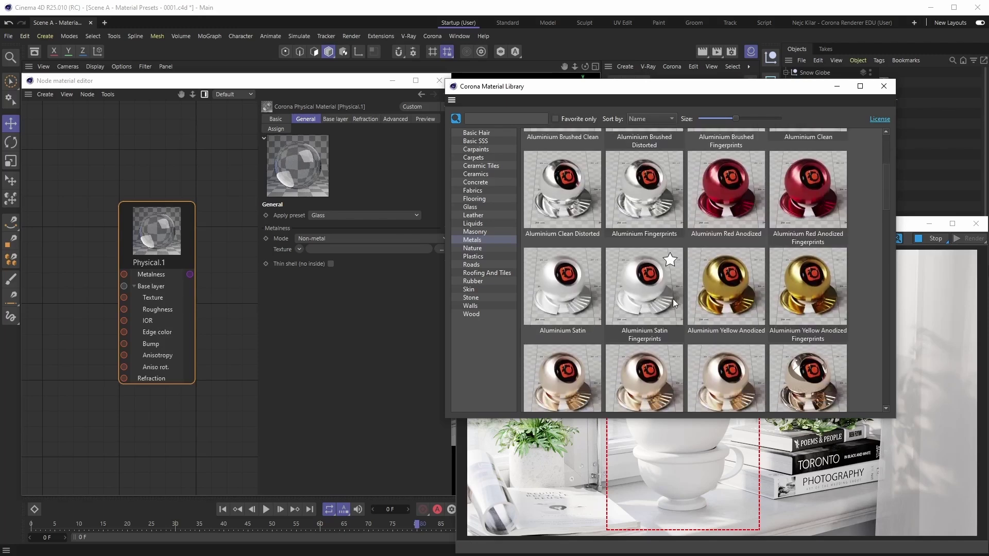
scroll(670, 301, down, 5)
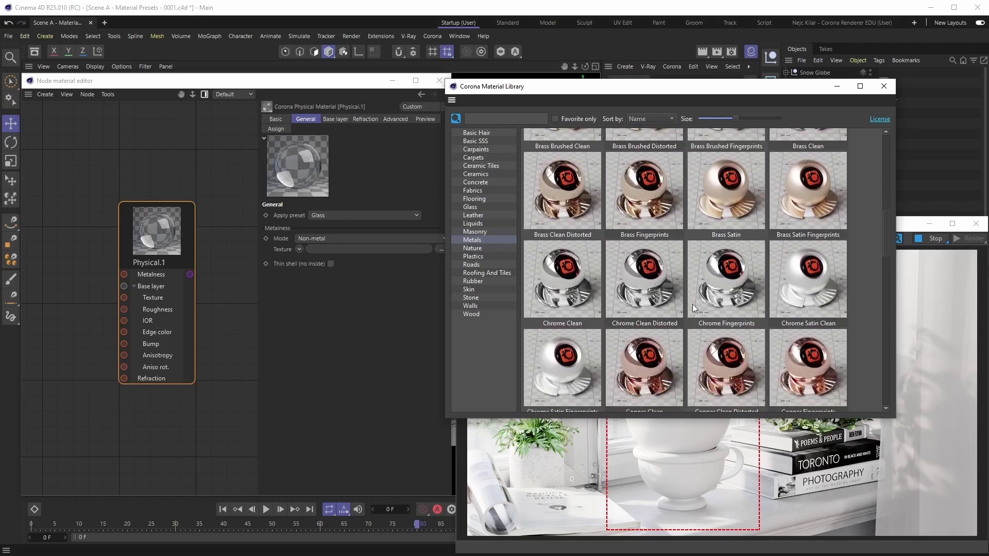
scroll(647, 326, down, 2)
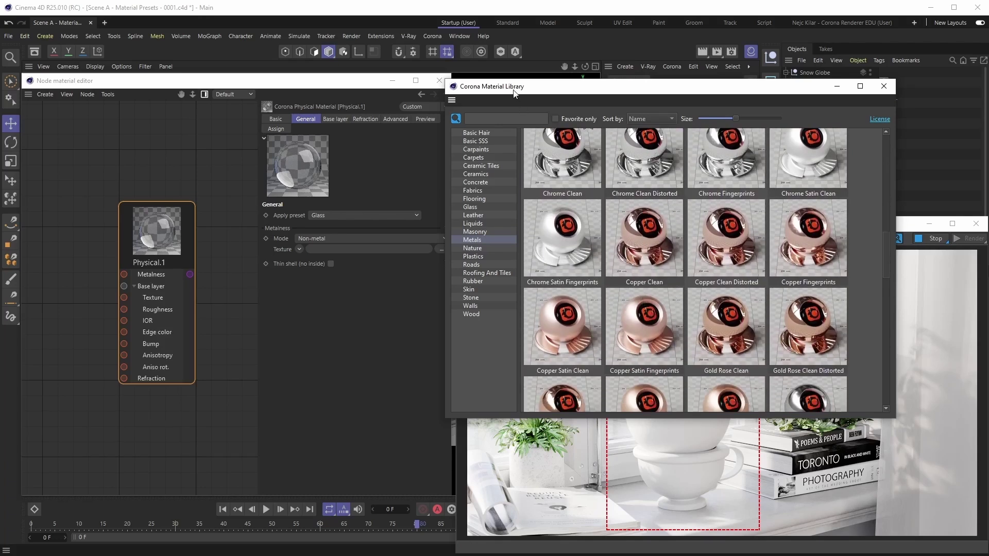
drag(513, 94, 543, 100)
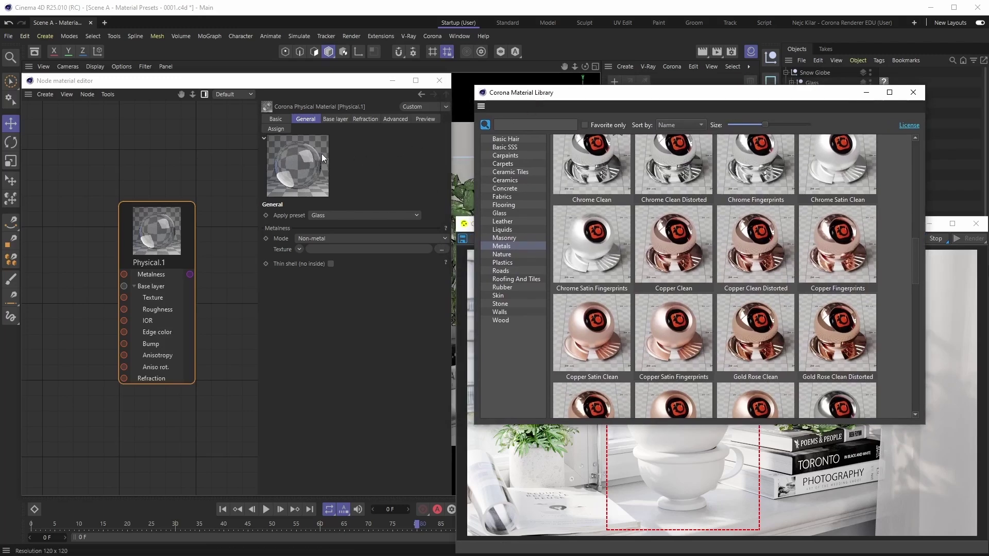
click(333, 119)
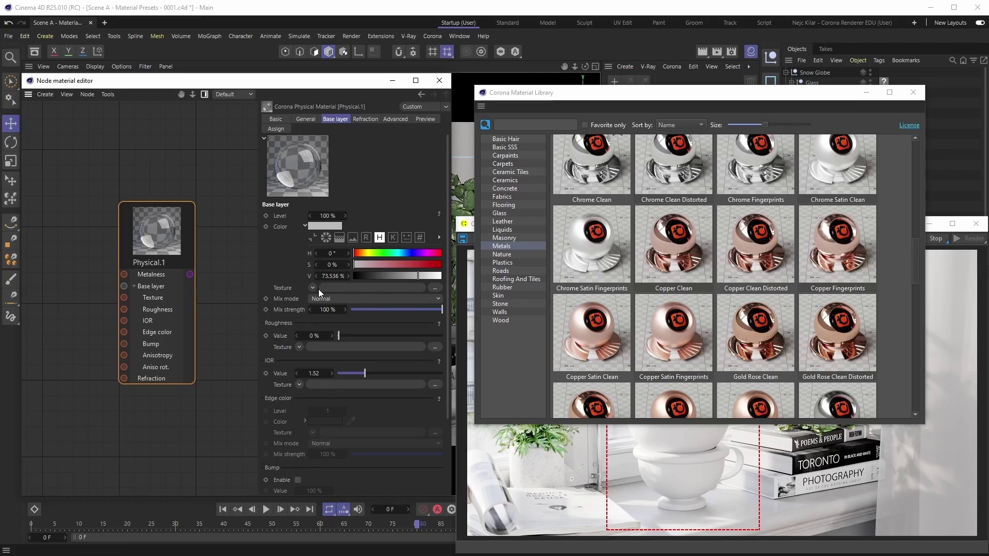
click(307, 119)
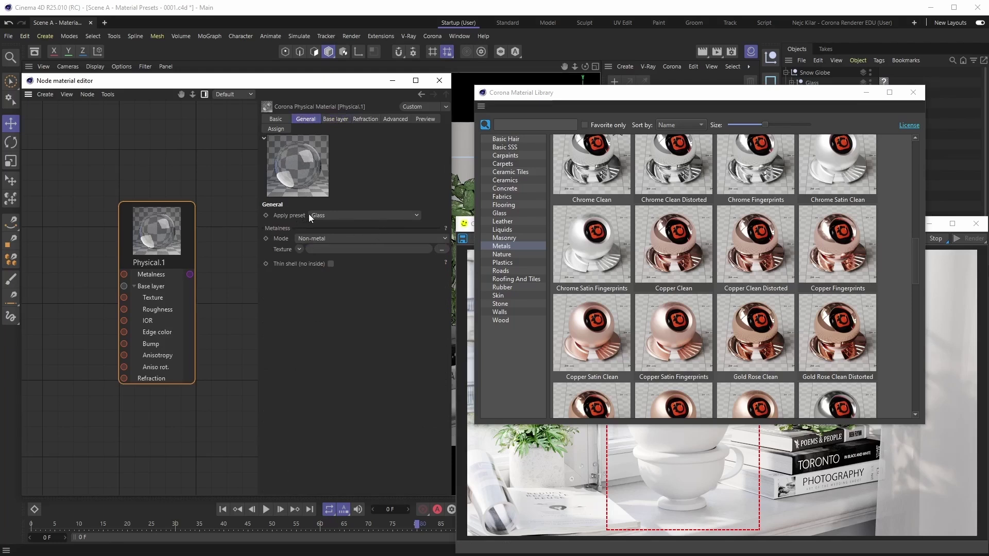
Apply the Plastic Polyamide Nylon preset and review its 30% roughness, IOR 1.35 and SSS settings
click(416, 215)
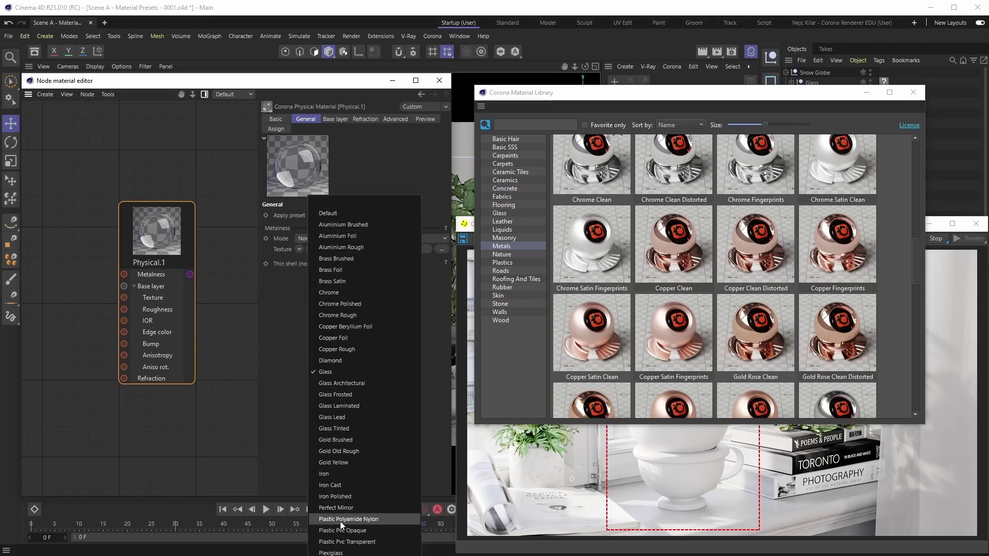
click(378, 519)
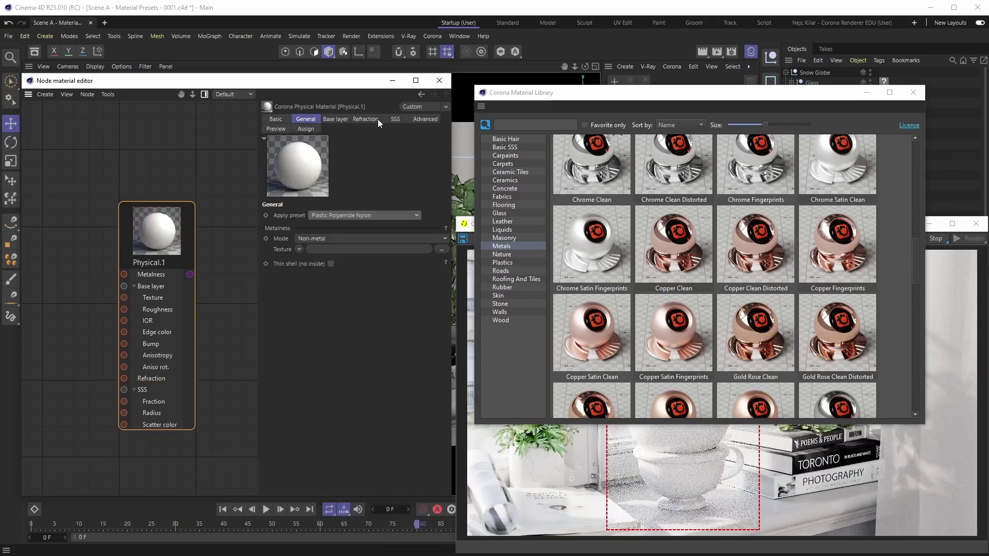
click(341, 119)
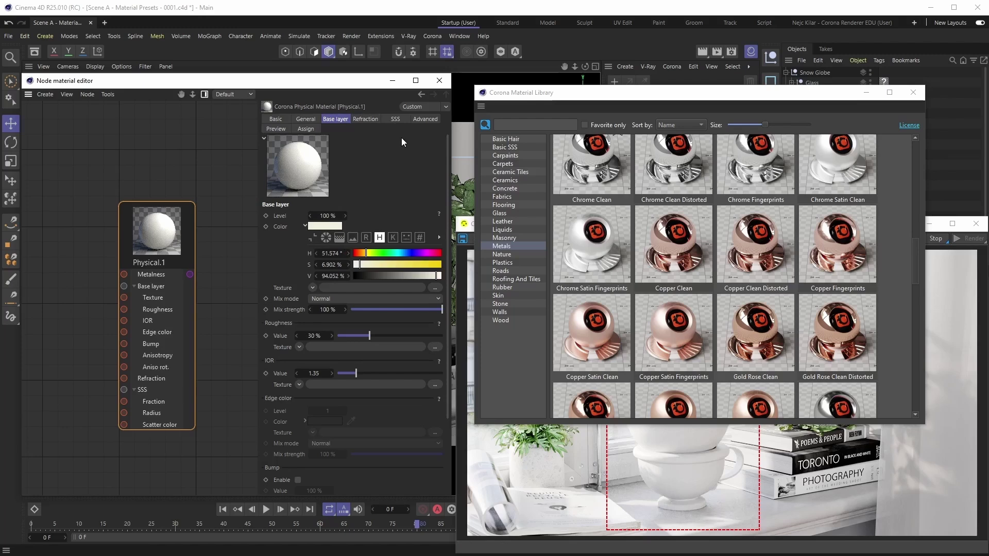
click(395, 120)
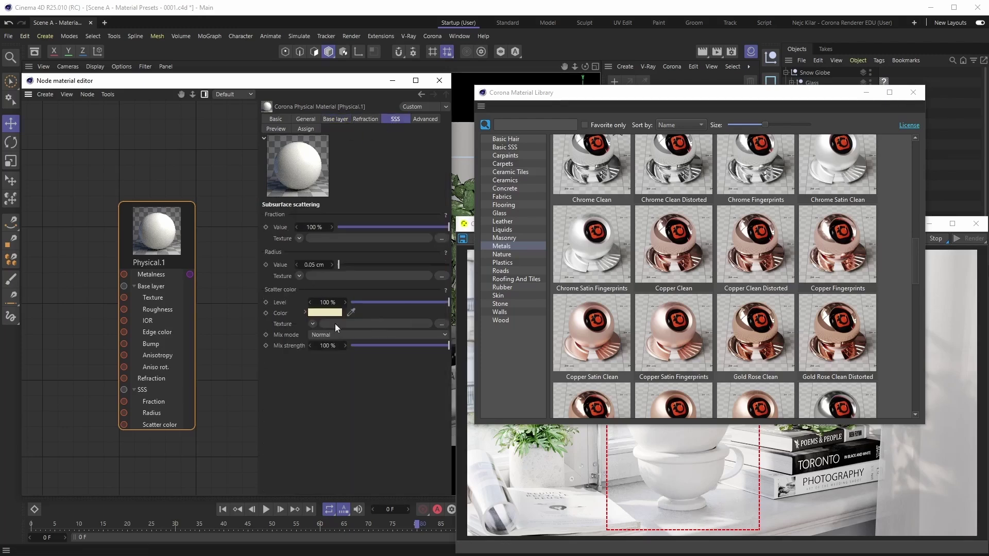
click(336, 119)
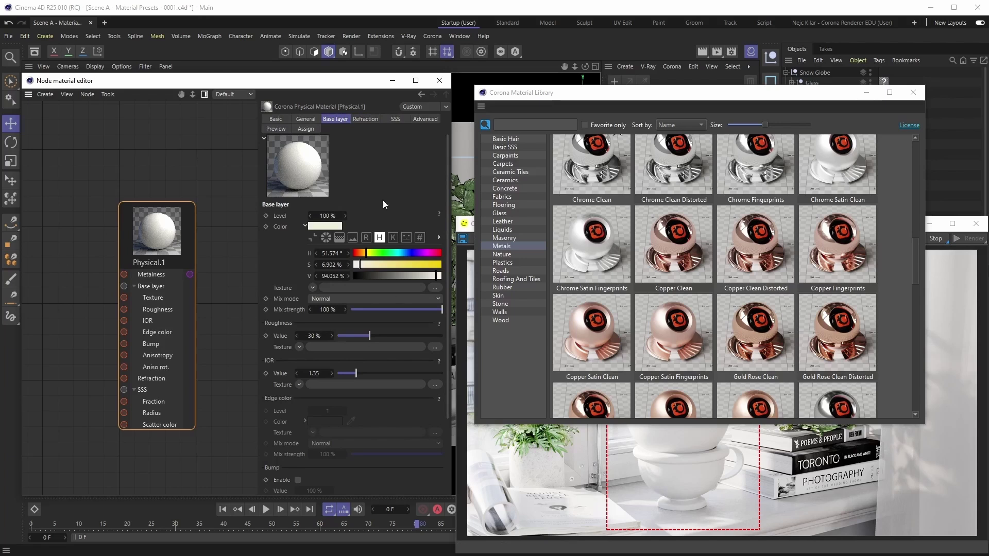
click(309, 120)
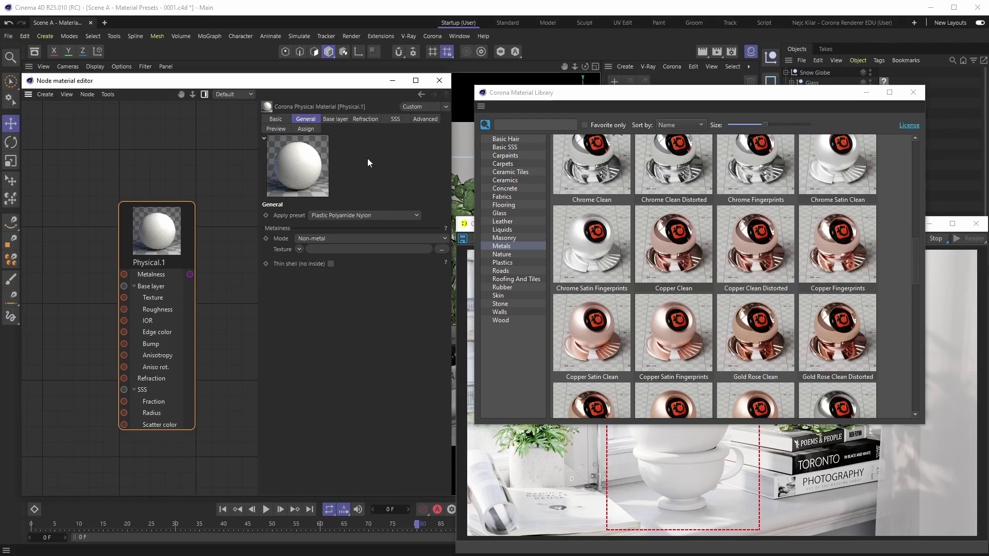
click(337, 120)
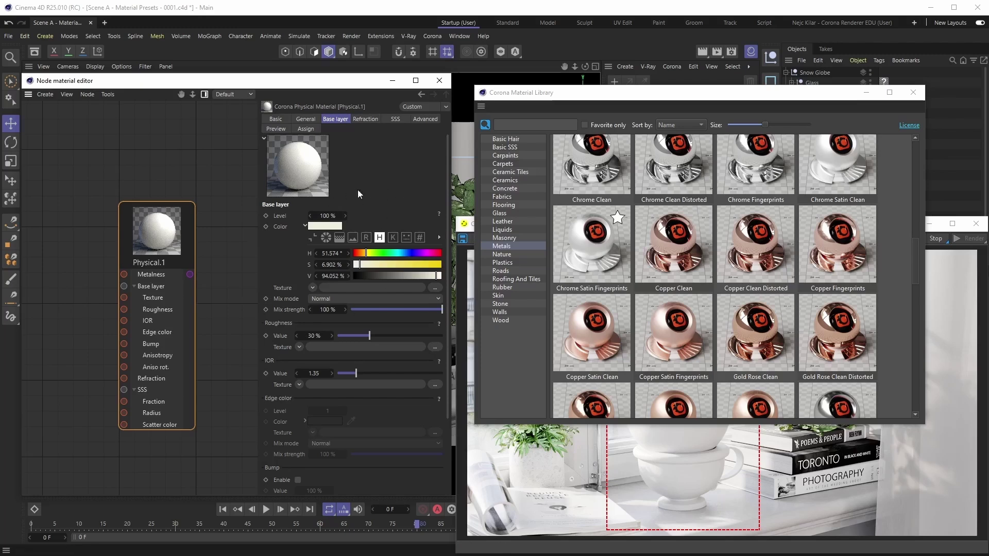
Close the Corona Material Library and recheck Physical.1's General and Base layer settings
click(913, 92)
click(306, 119)
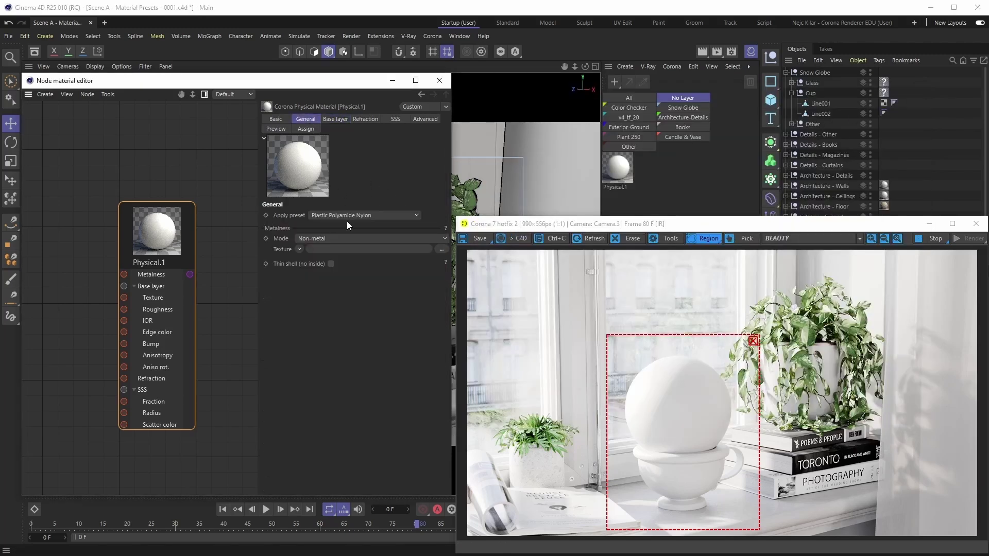
click(332, 120)
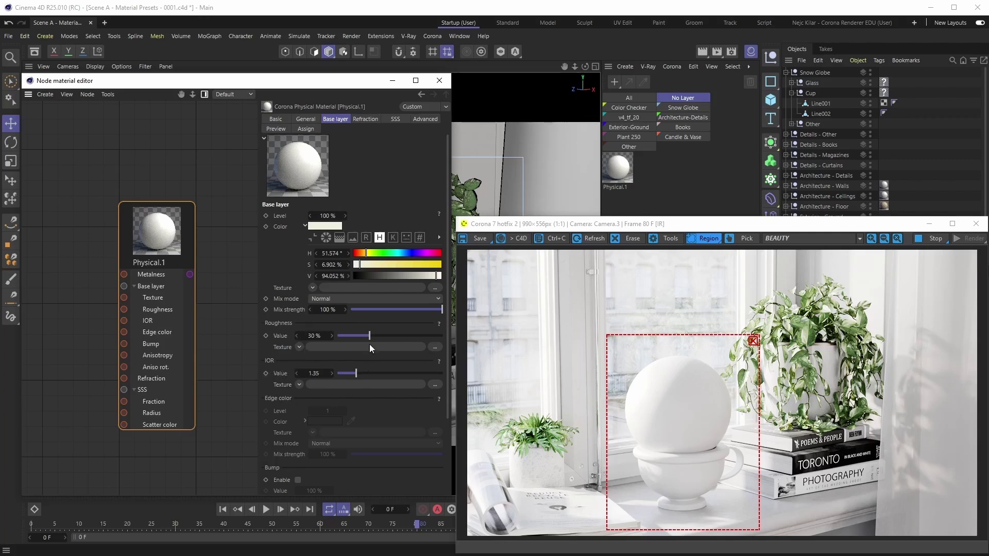
click(307, 120)
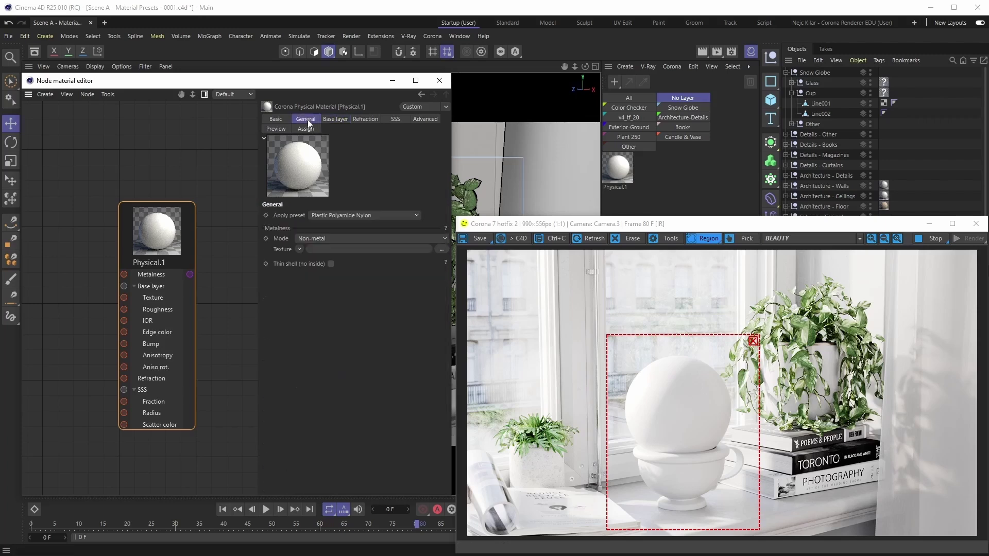
Reapply the Glass preset, restoring 0% roughness and IOR 1.52
click(416, 215)
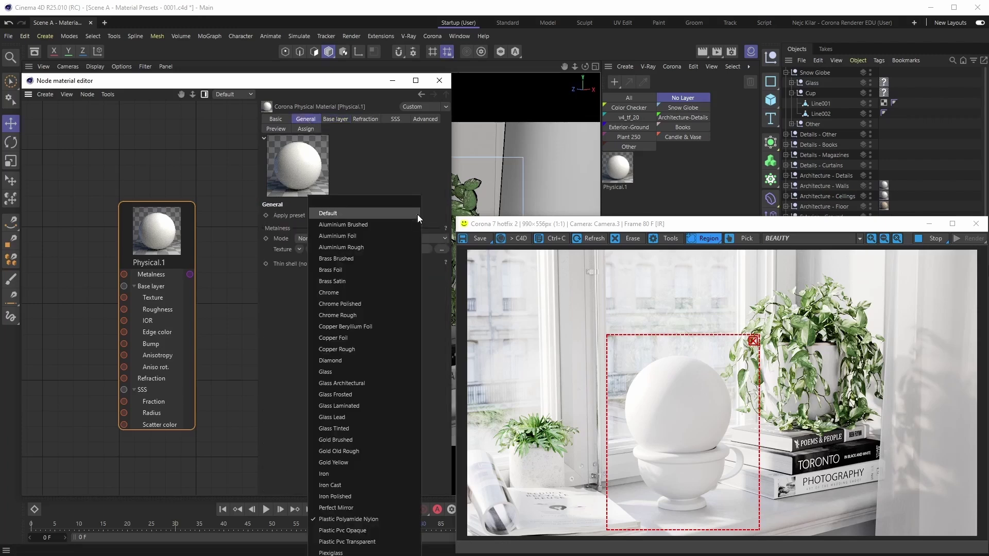
click(326, 374)
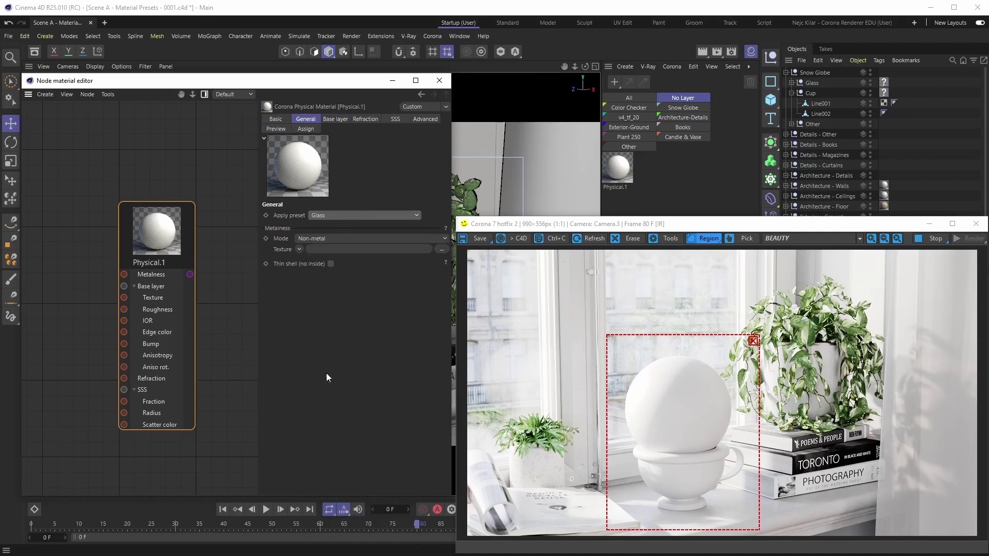
click(336, 119)
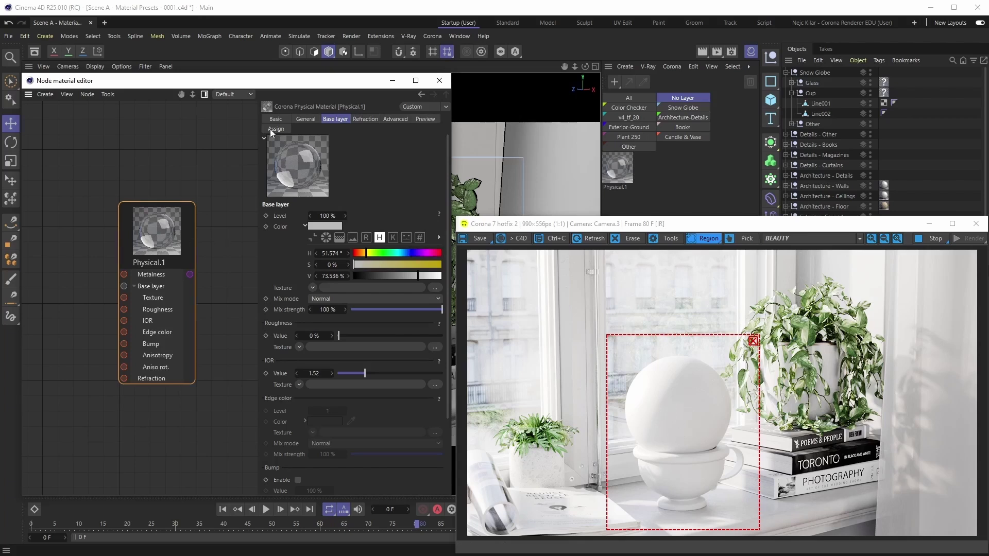
click(306, 119)
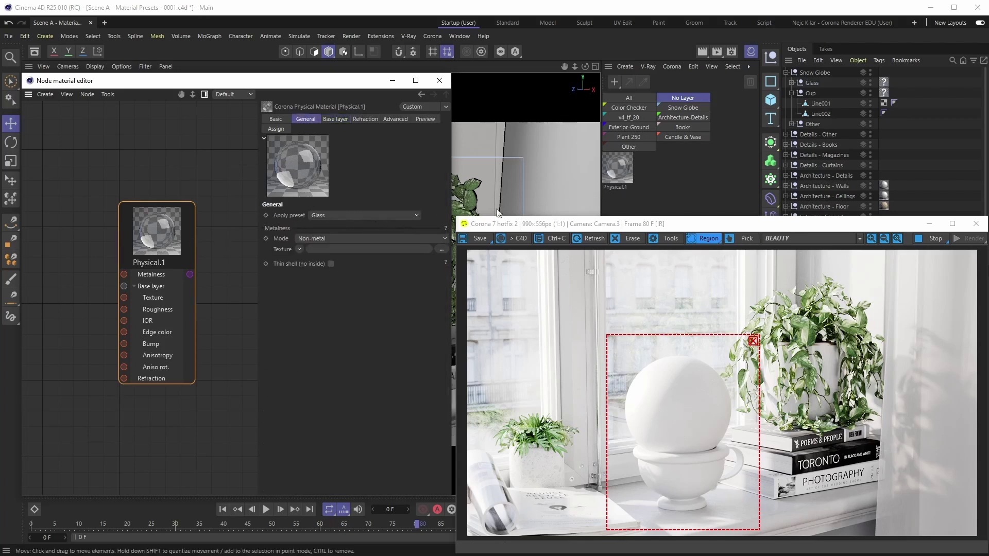
Rename the material to 'Glass' in the Basic tab
click(276, 120)
click(327, 219)
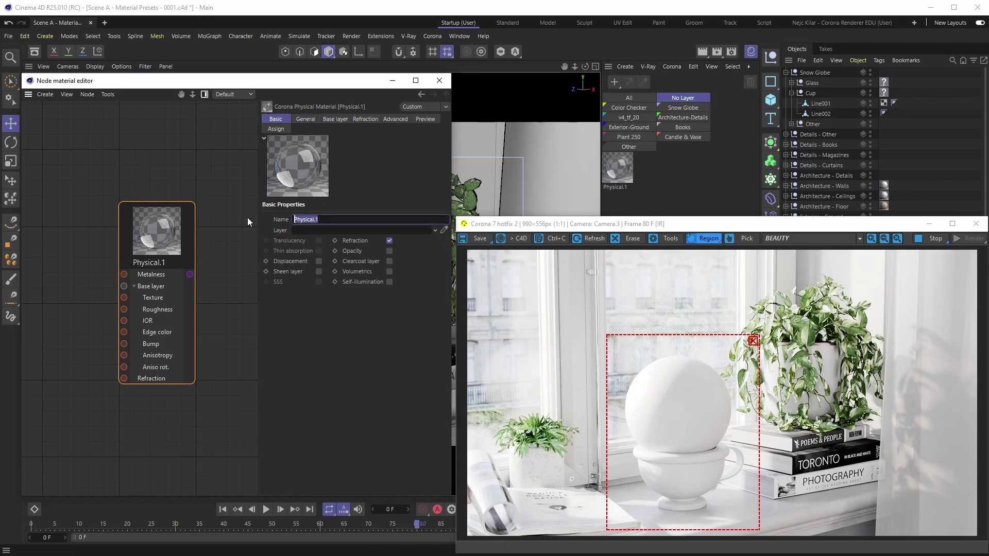
text(Glass)
key(Return)
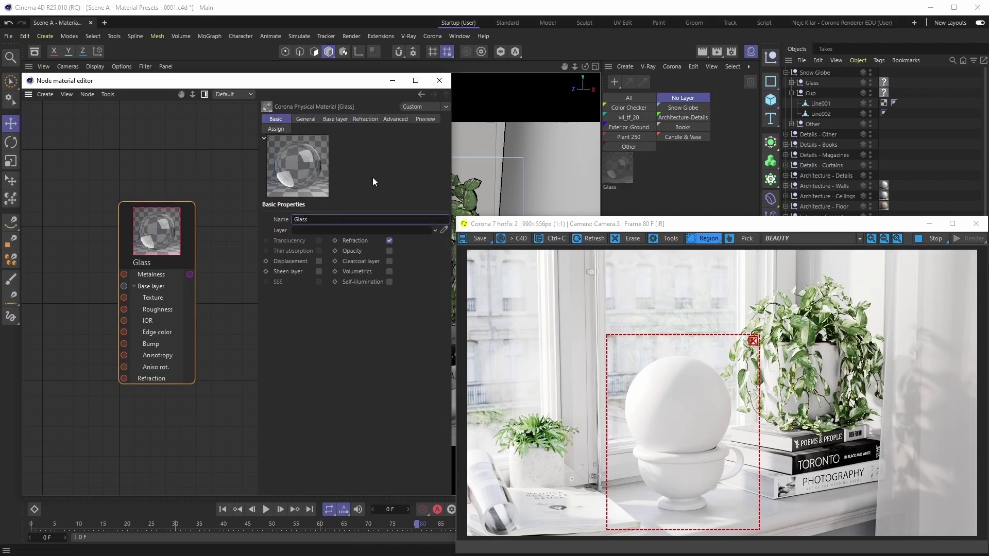
Assign the Glass material to the globe's Glass object and lower its IOR from 1.52 to 1.4
drag(292, 166, 886, 83)
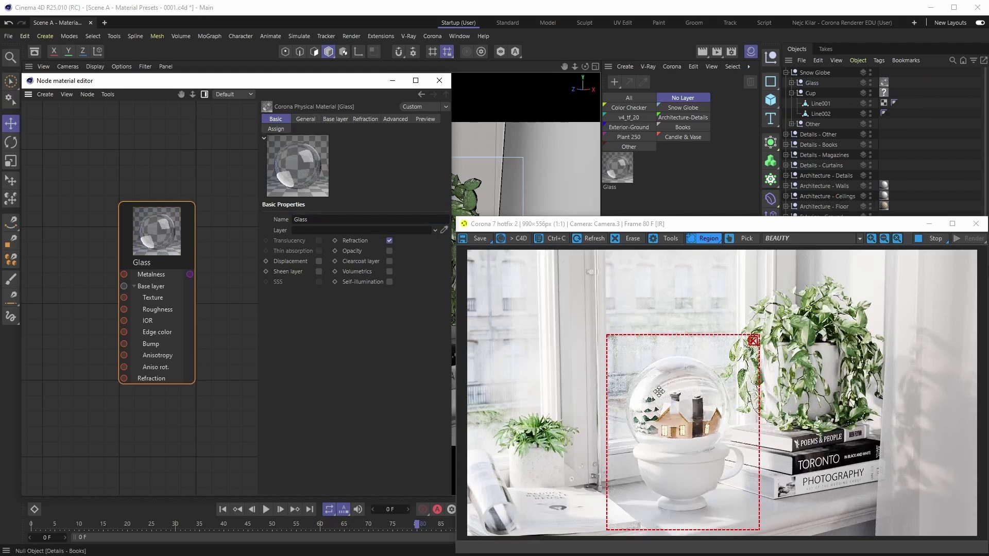
click(335, 119)
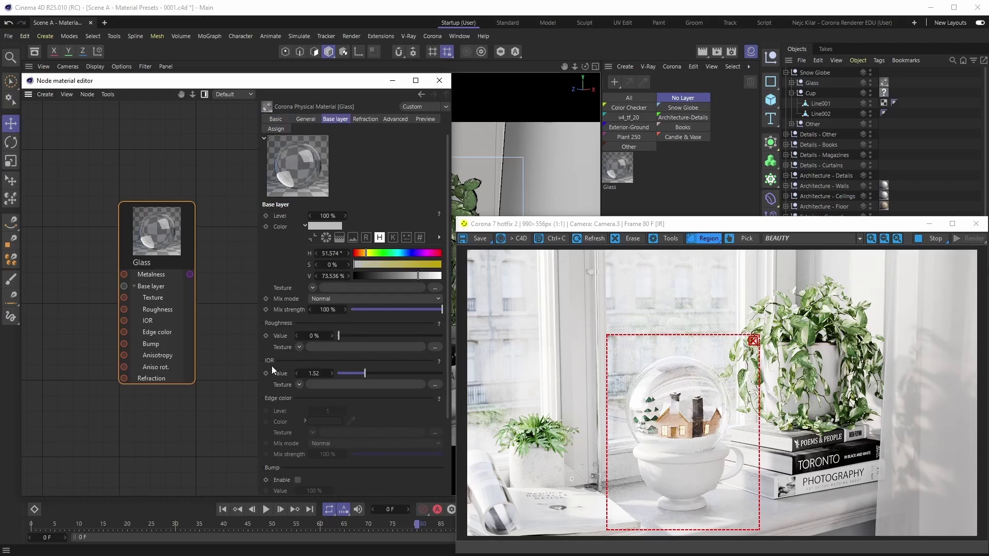
drag(364, 376, 359, 376)
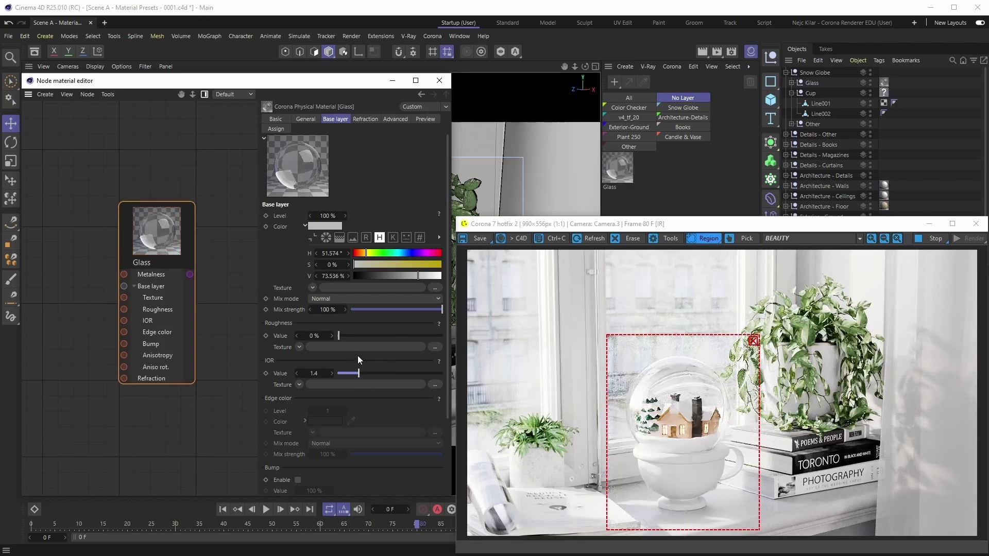
click(307, 119)
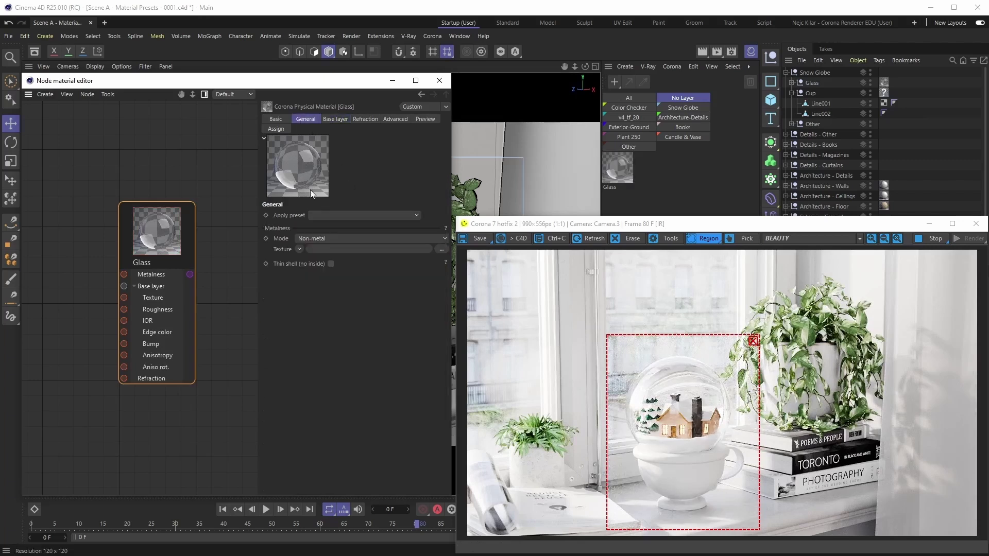
click(336, 119)
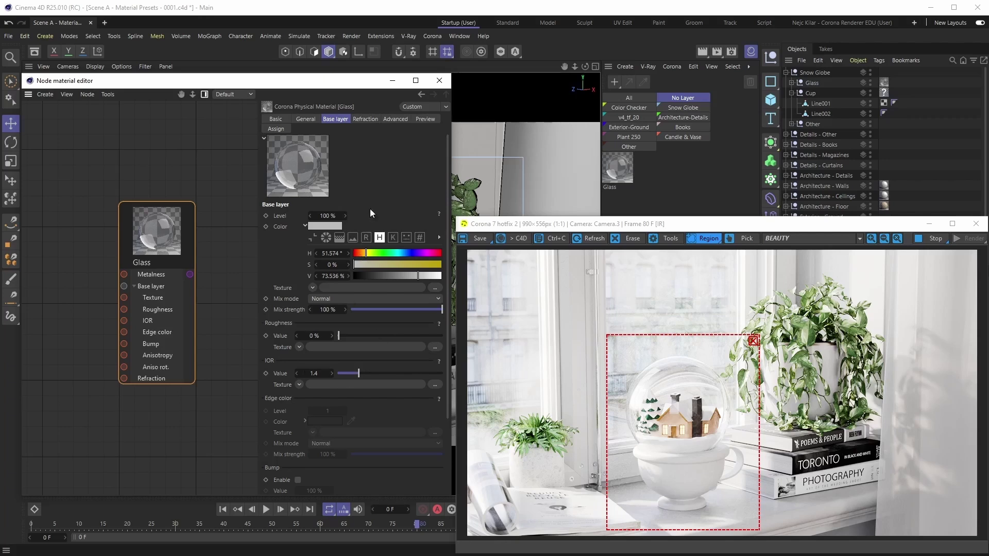
click(366, 119)
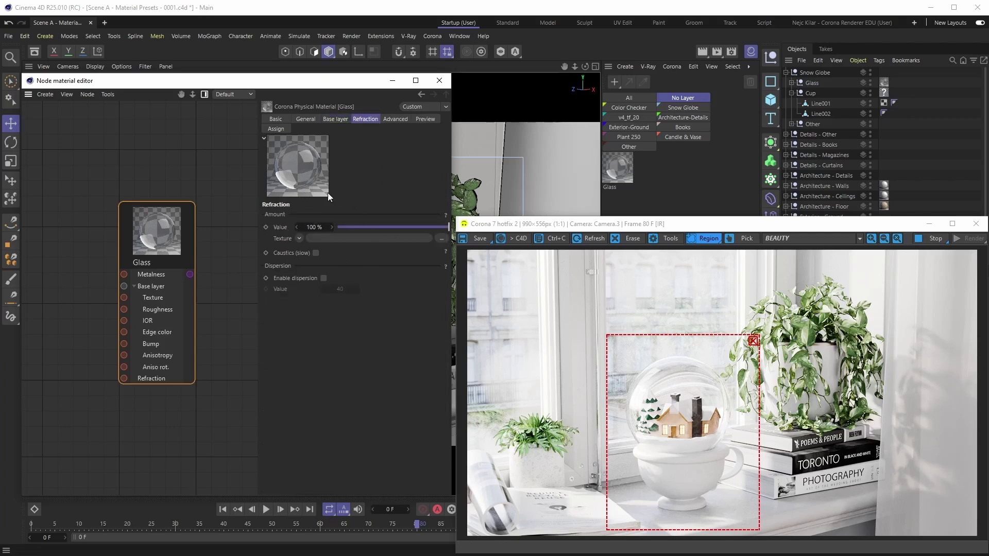
click(309, 119)
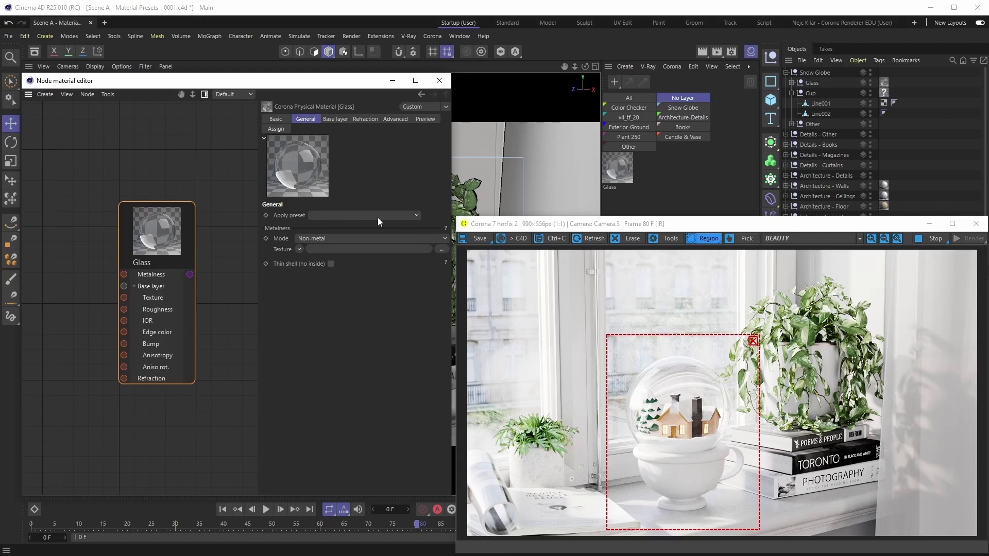
click(419, 214)
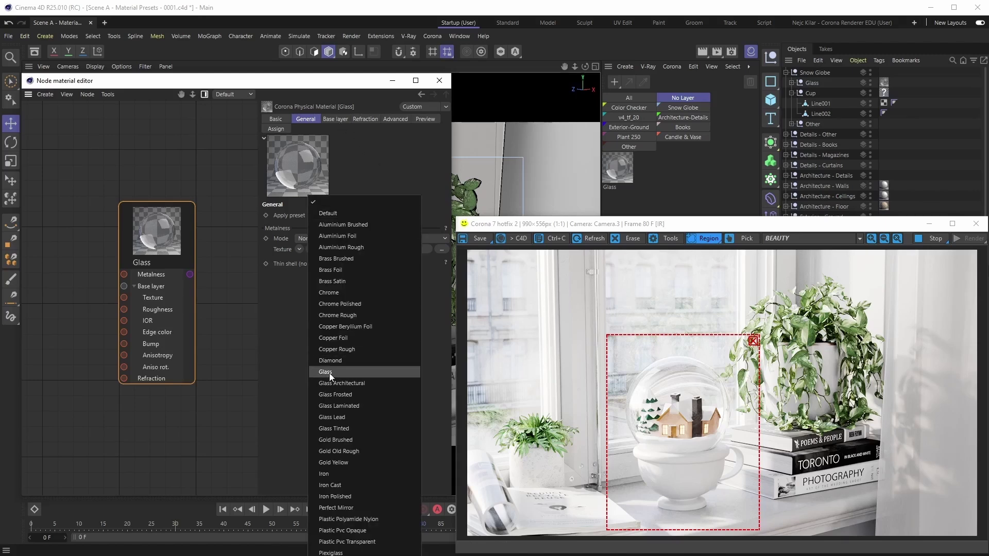
click(399, 169)
click(341, 119)
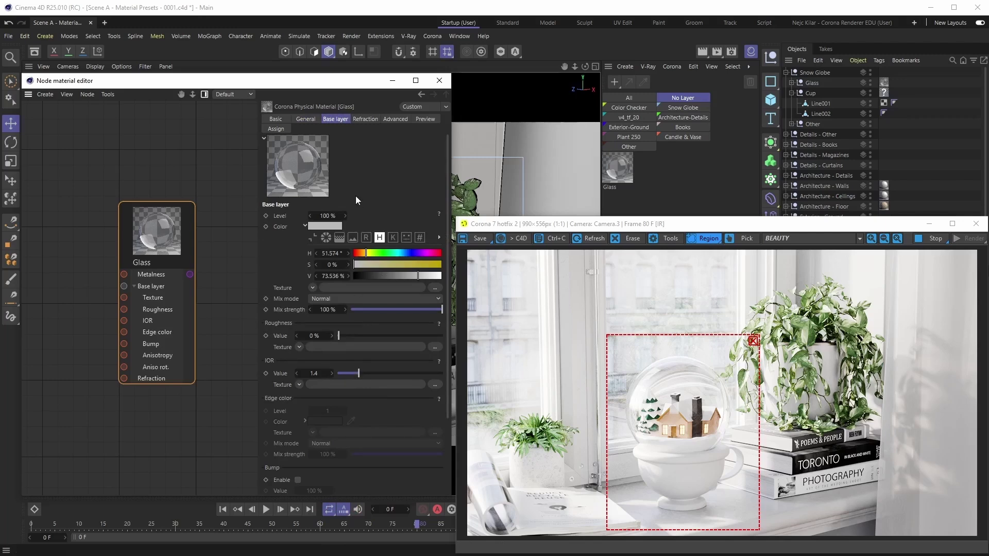
click(309, 120)
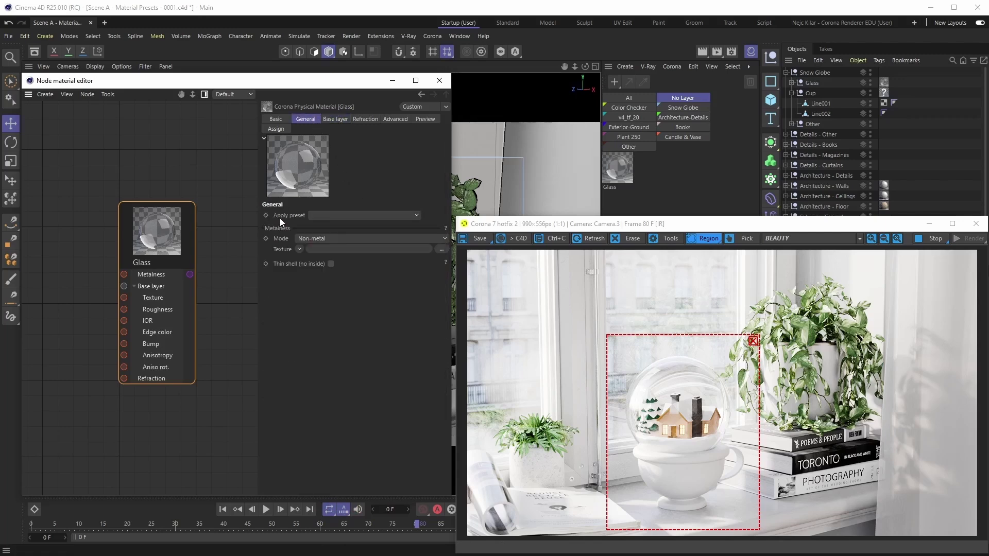
click(416, 216)
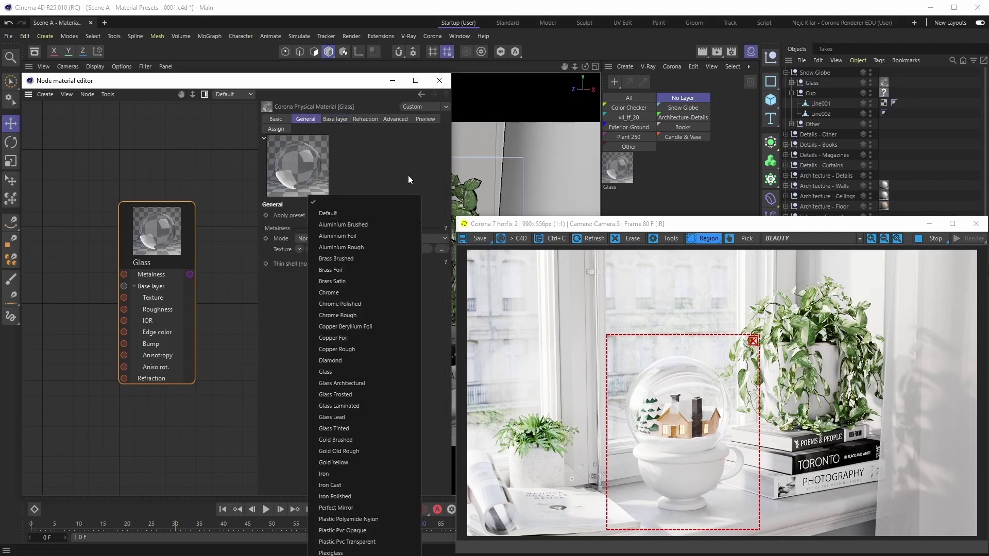
click(390, 184)
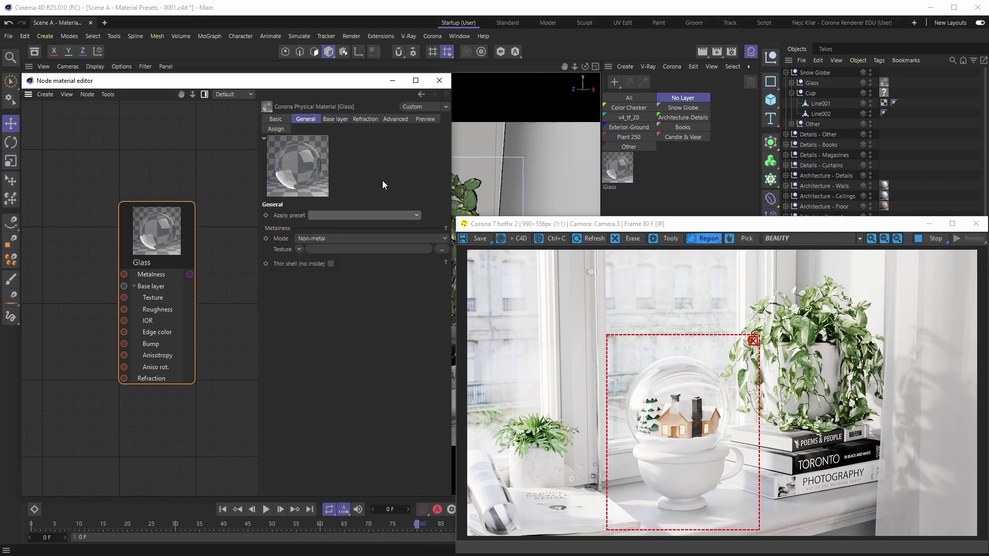
click(335, 119)
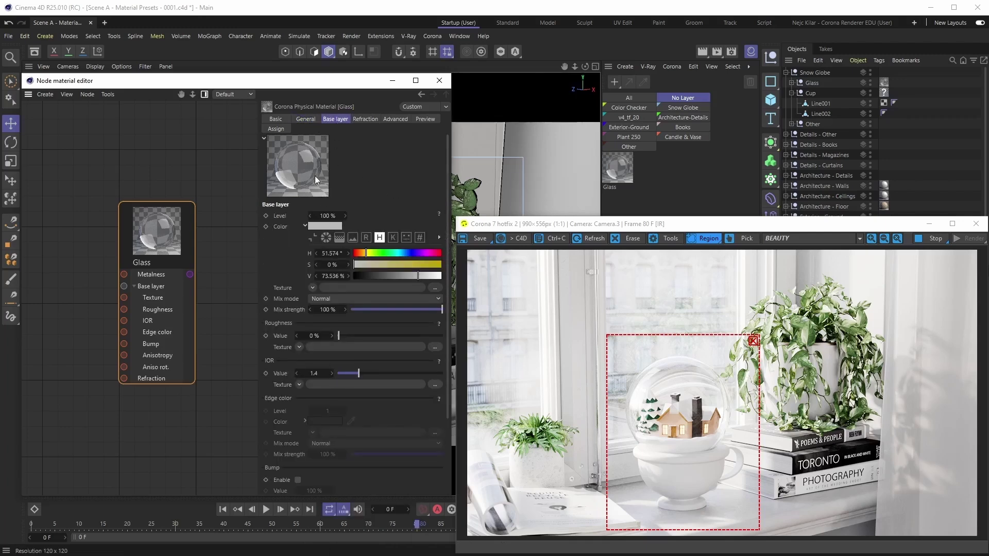
click(305, 119)
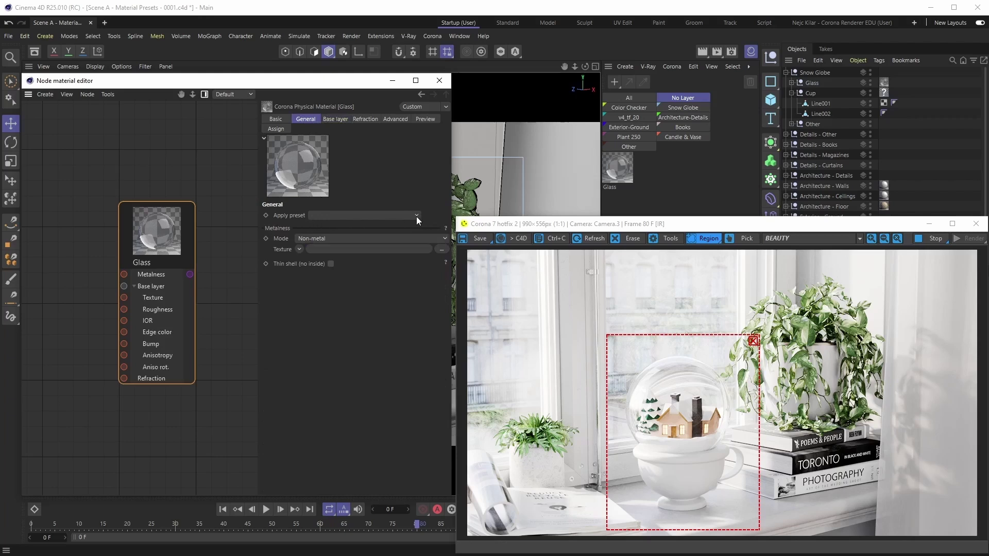
click(335, 119)
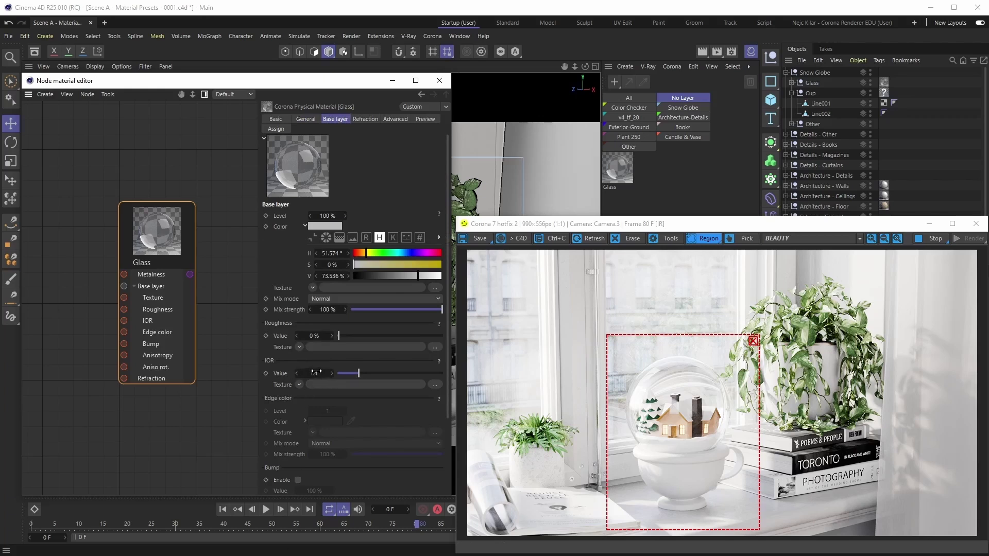
click(309, 120)
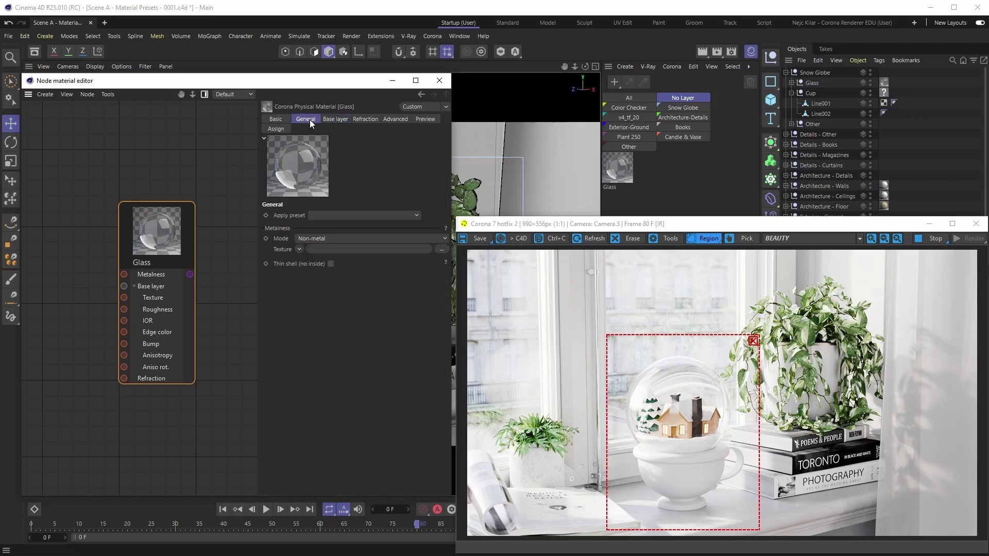
click(415, 215)
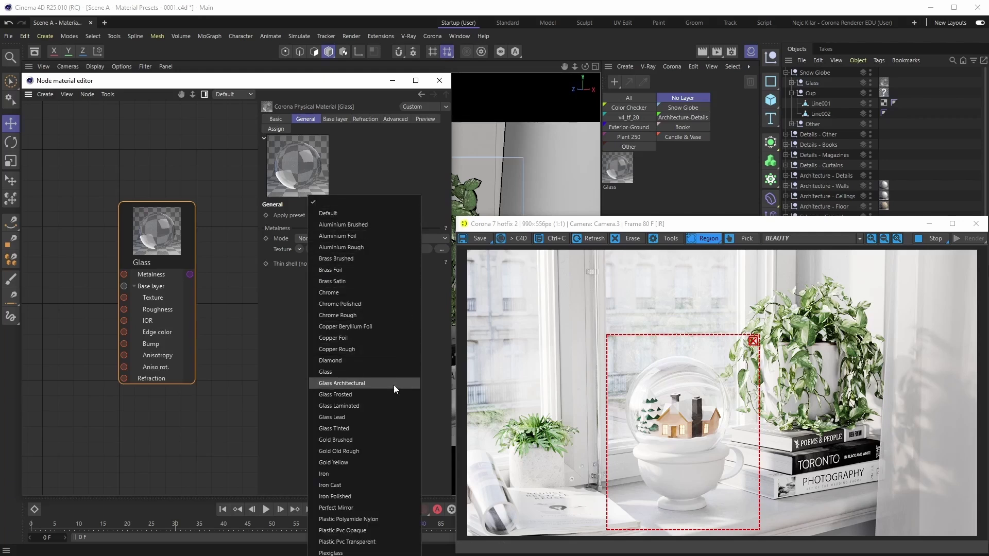
click(349, 393)
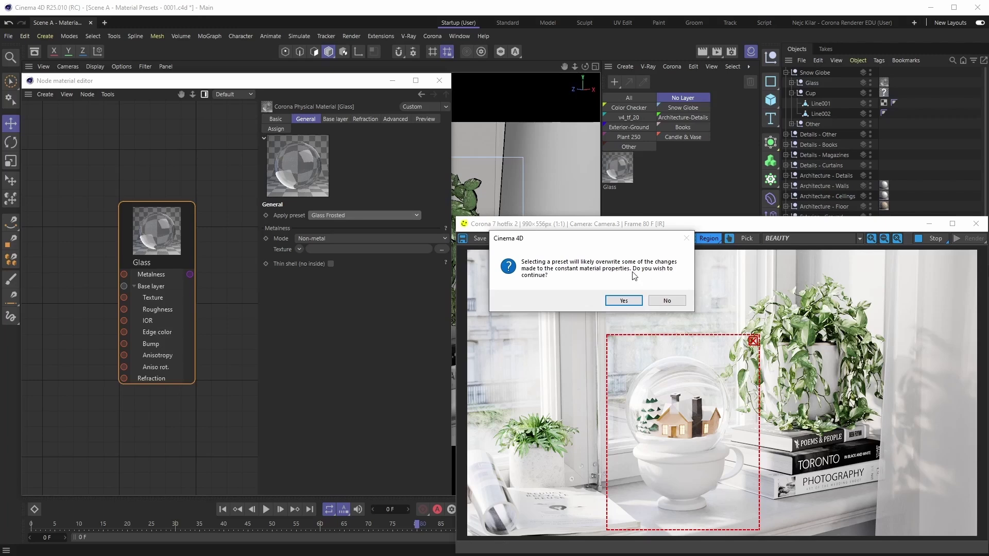
click(666, 301)
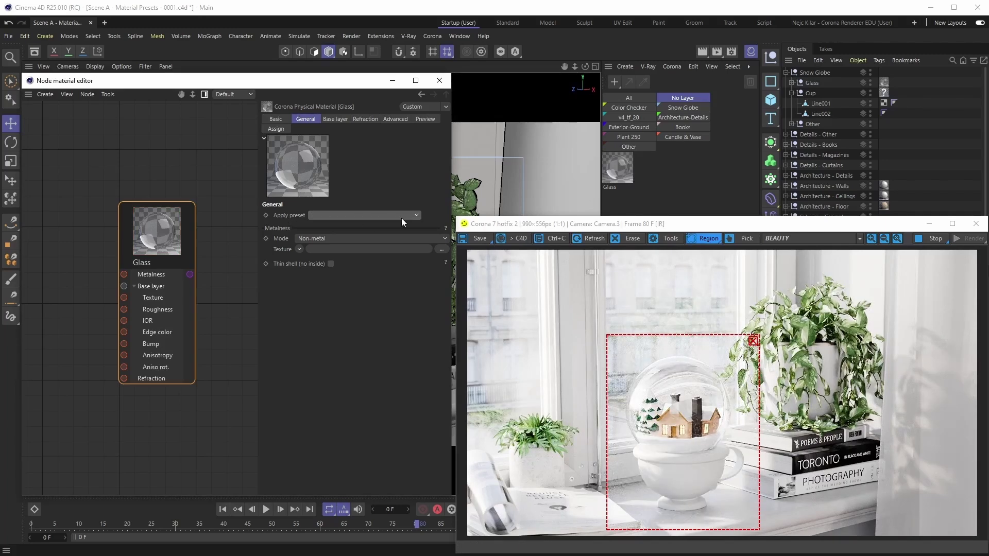
Apply the Glass Frosted preset, confirming the overwrite, and check its 40% roughness
click(416, 216)
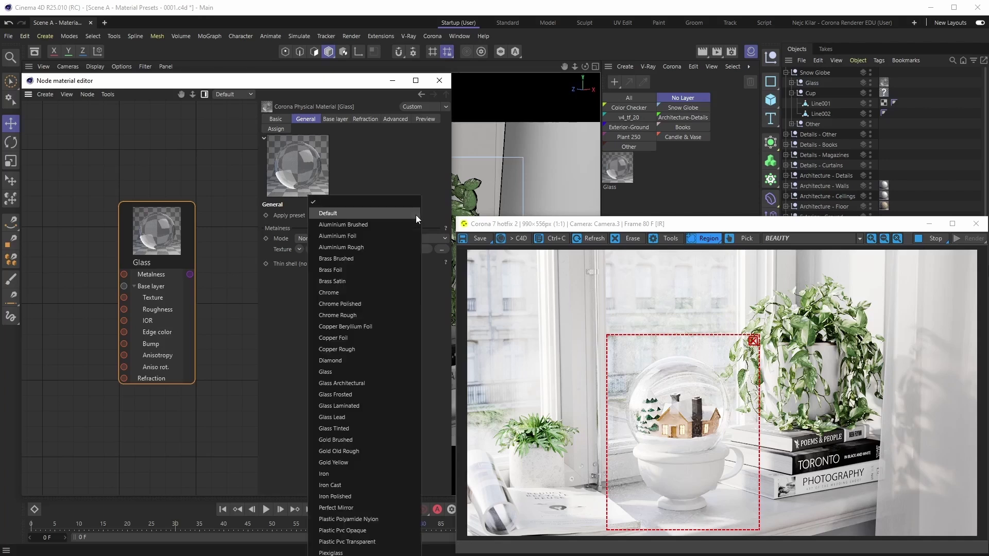
click(377, 395)
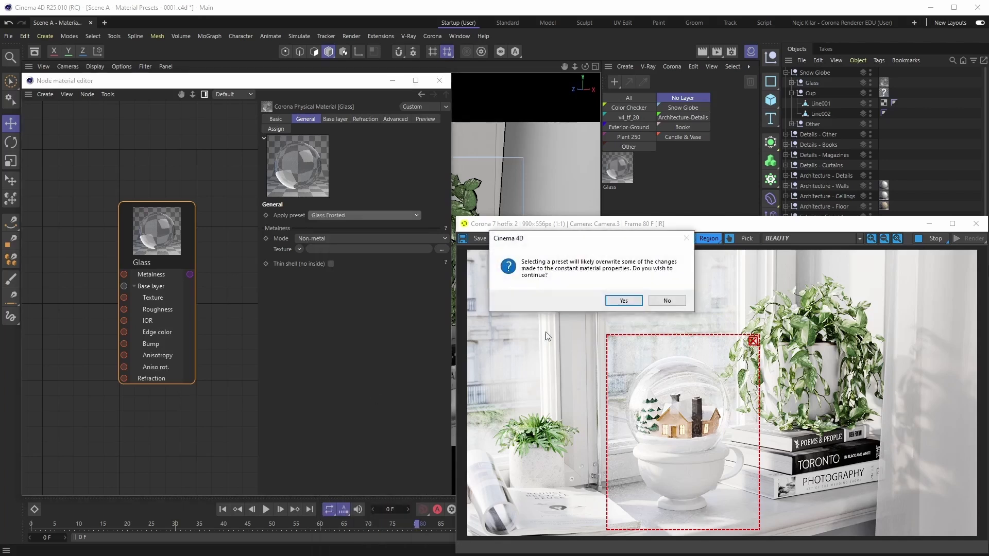
click(622, 301)
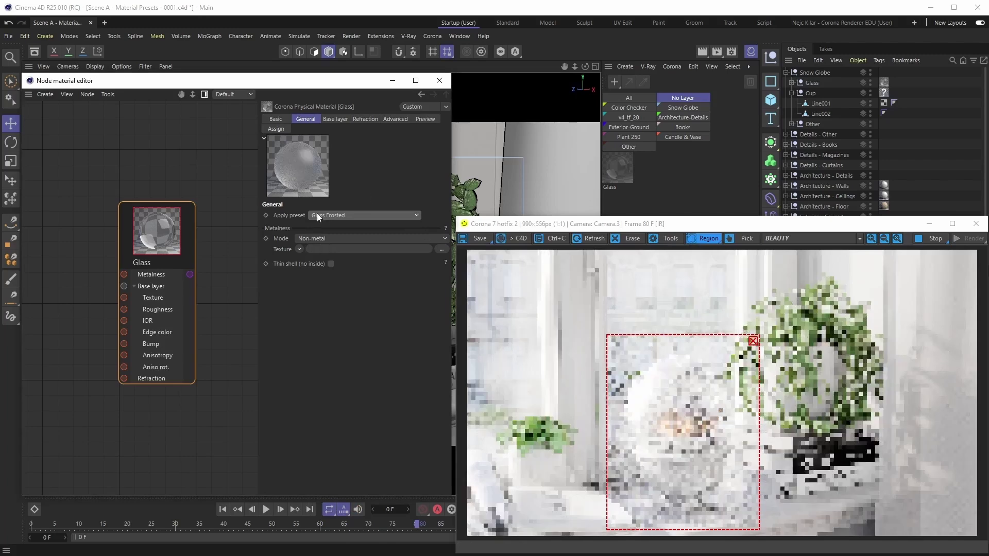
click(335, 119)
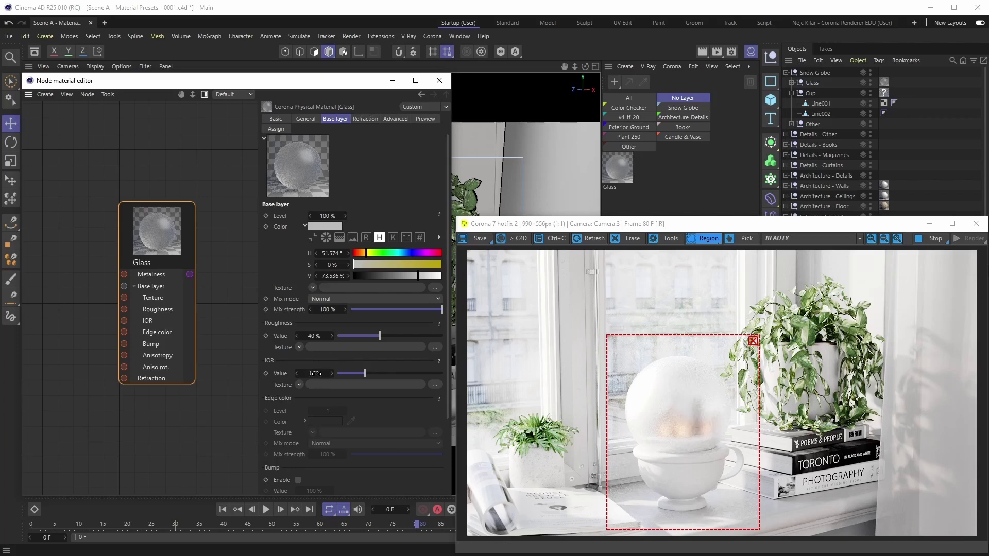
click(305, 119)
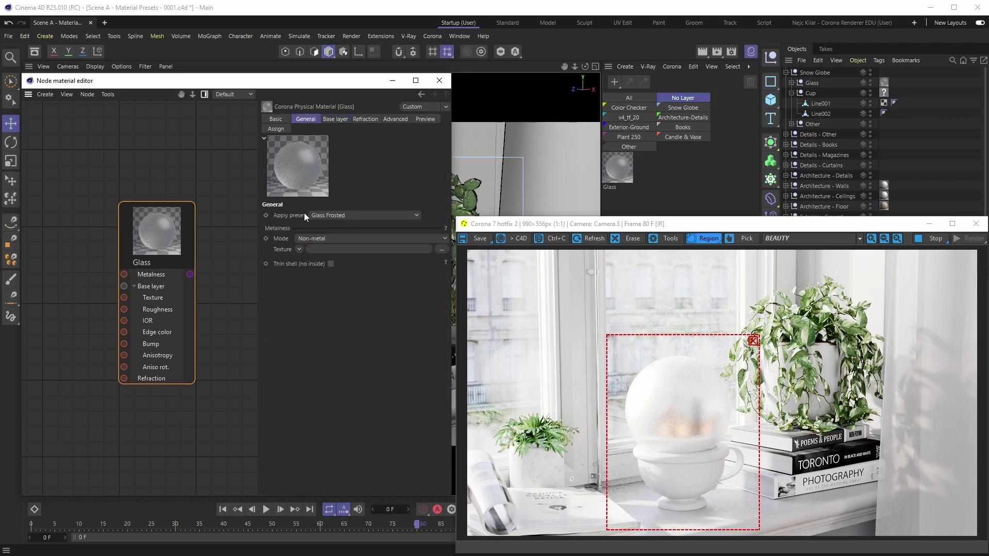
Switch between General and Base layer, ending on the base layer showing 40% roughness and IOR 1.52
click(334, 119)
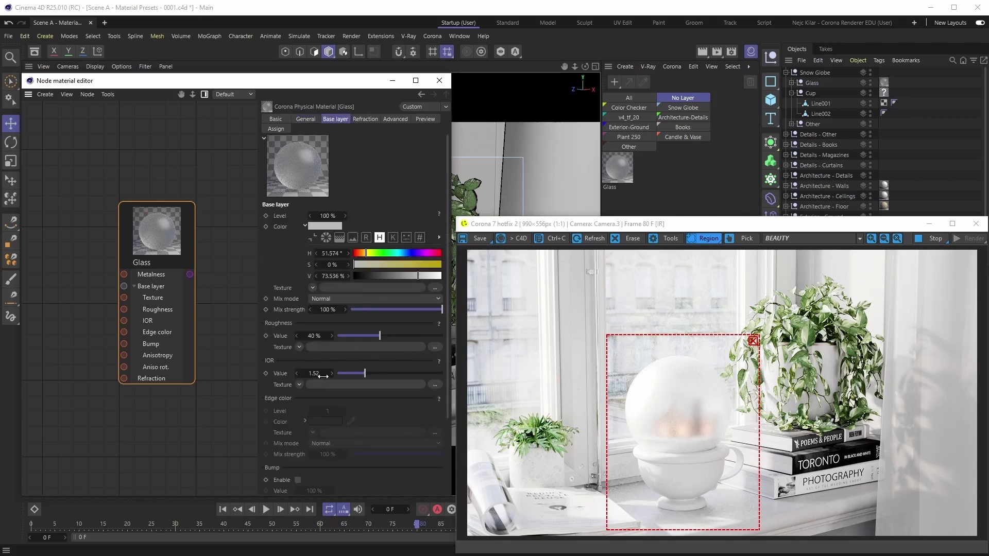
click(306, 119)
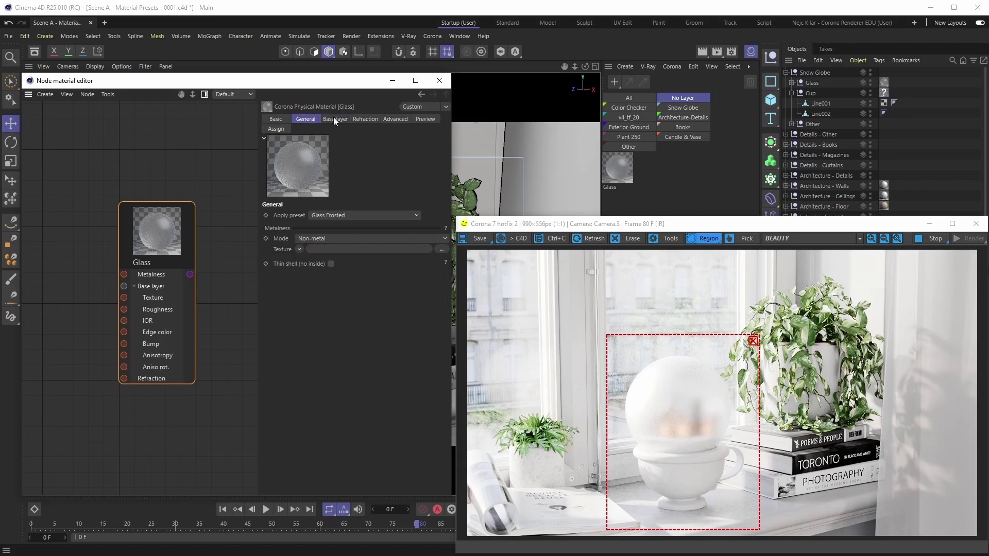
click(333, 119)
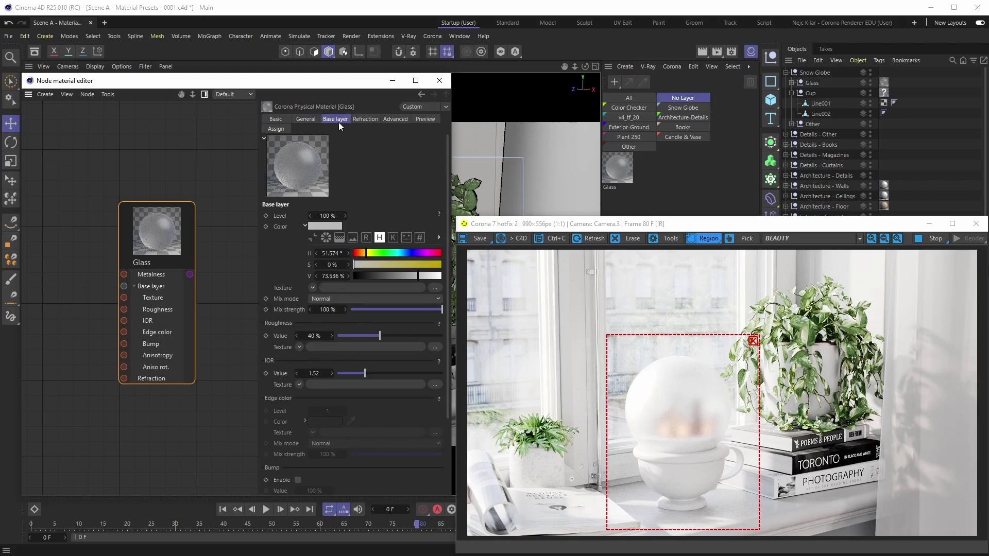
click(308, 119)
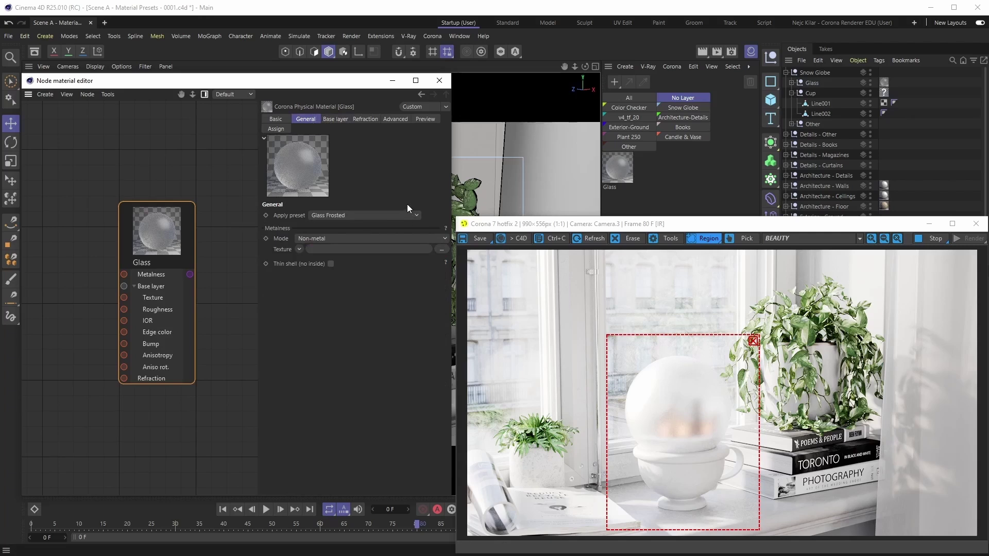
click(335, 119)
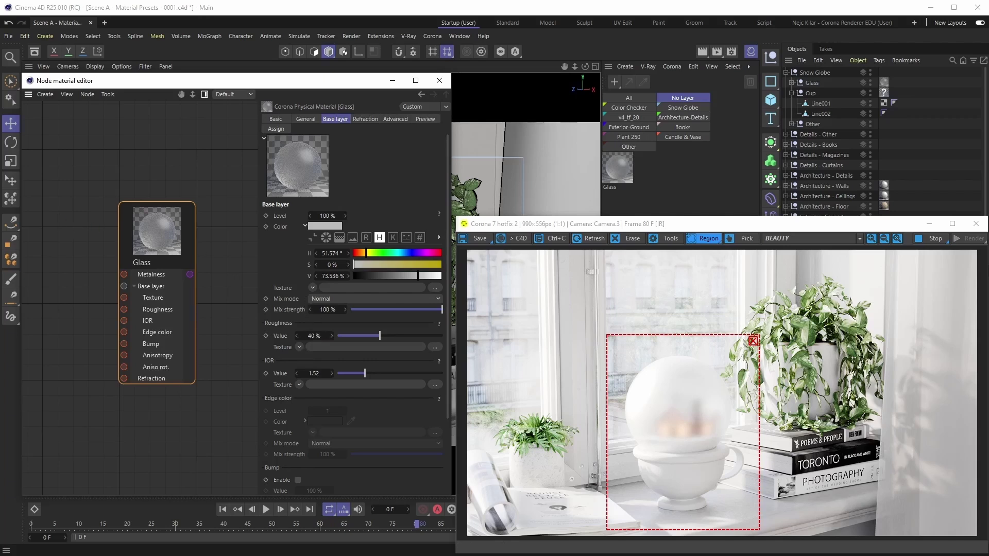
Add the 3DCollective mask image from the texture folder as a Bitmap node in the node editor
key(alt+Tab)
drag(126, 110, 596, 112)
drag(502, 236, 73, 231)
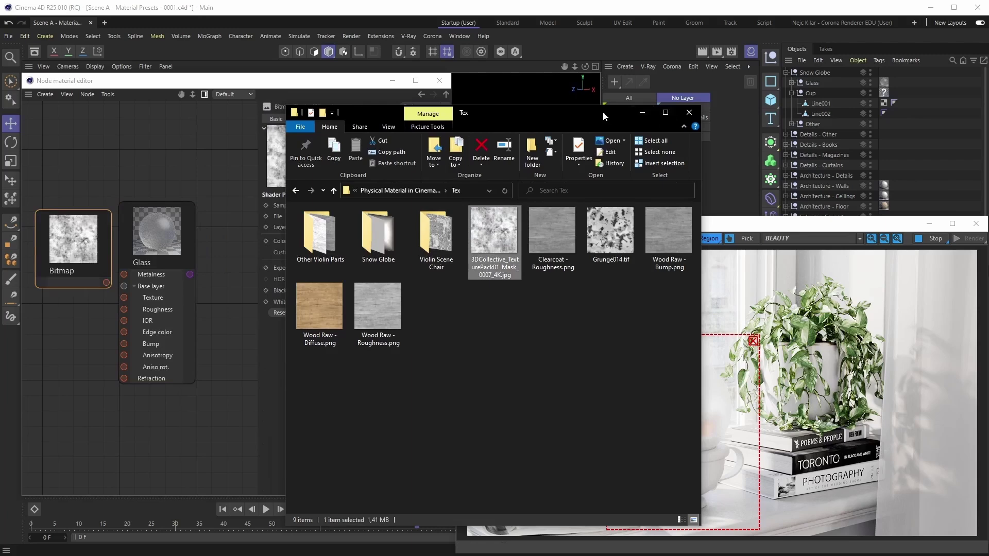
click(642, 112)
drag(71, 215, 51, 214)
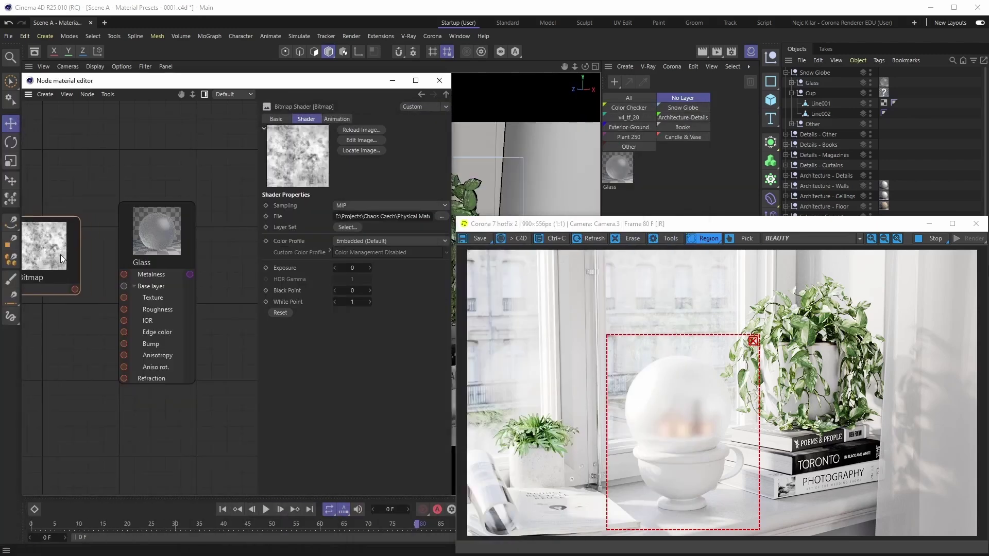
Wire the Bitmap into the Glass material's Bump input and enable bump
drag(92, 323, 123, 344)
click(184, 227)
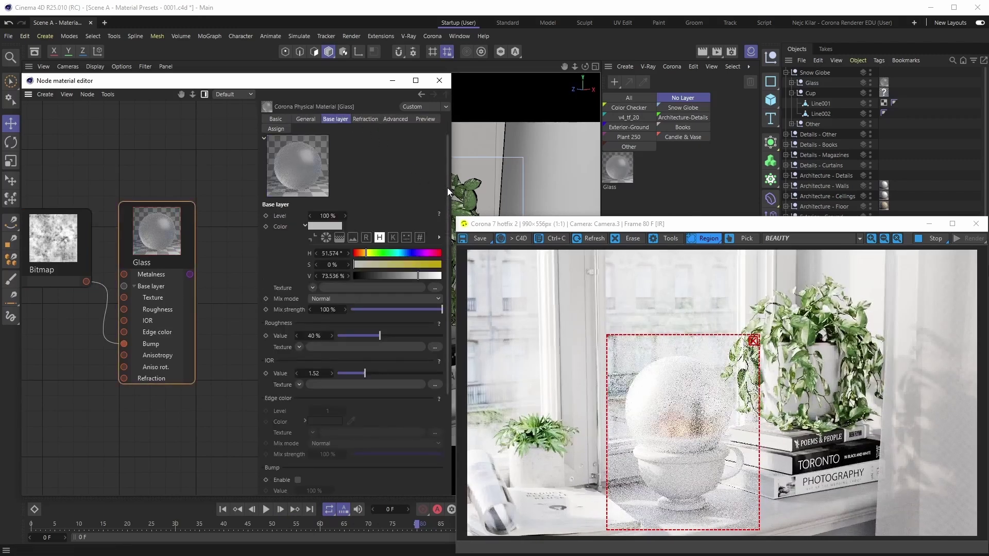
drag(447, 188, 448, 250)
click(297, 390)
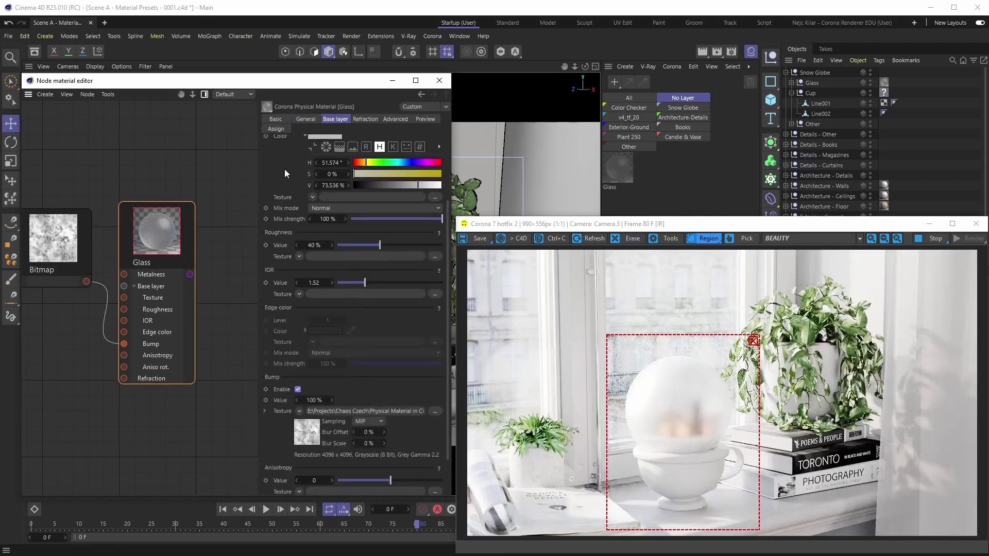
scroll(283, 165, up, 4)
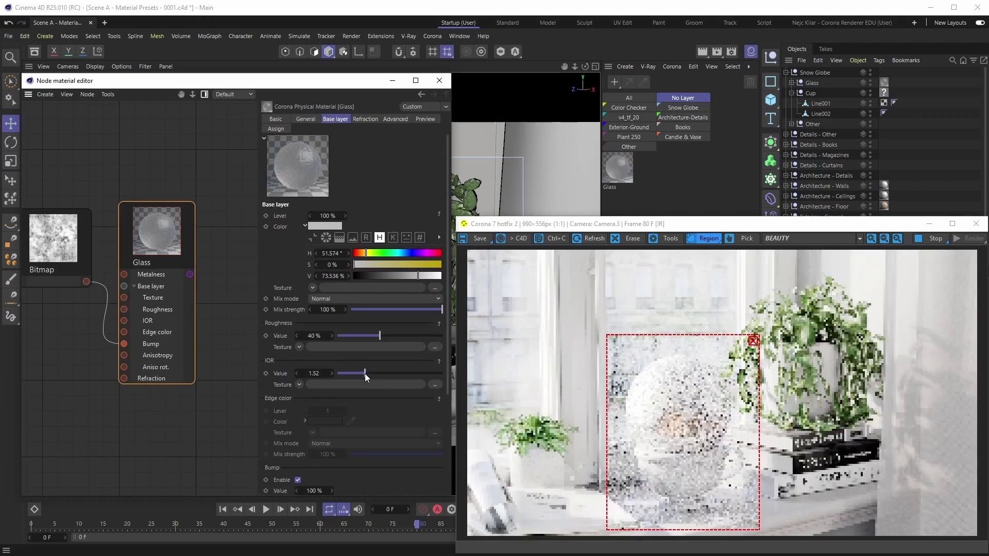
Apply the plain Glass preset to the Glass material, confirming the overwrite
click(306, 119)
click(417, 215)
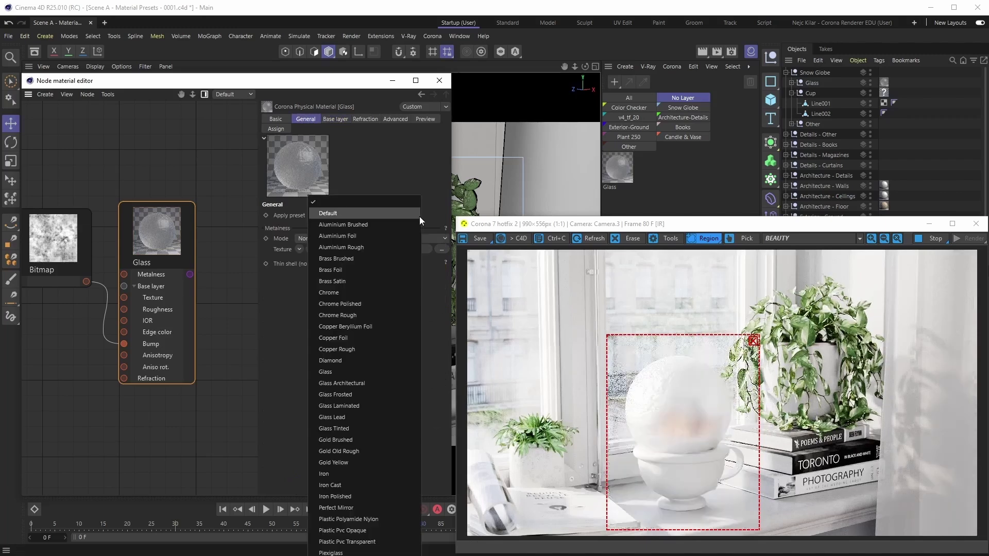
click(334, 375)
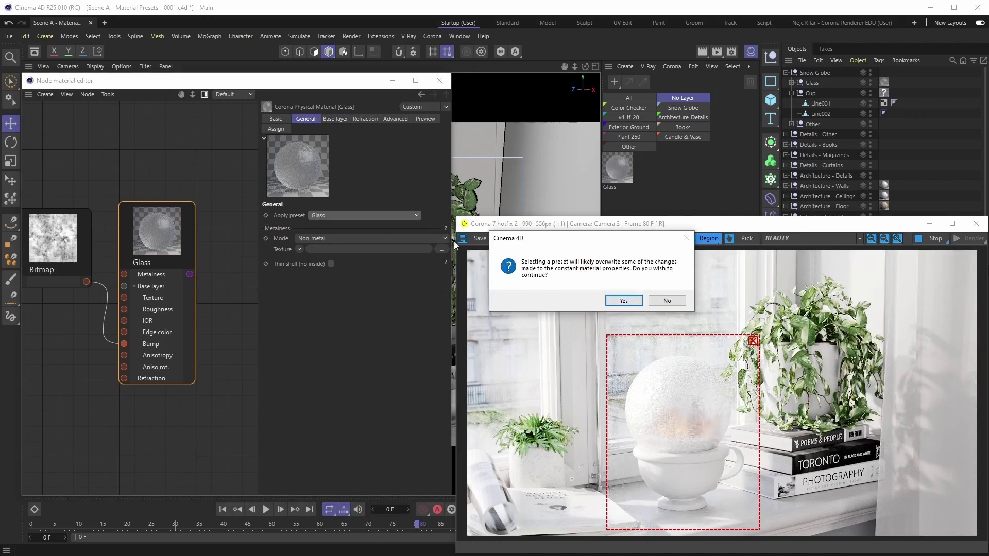
click(623, 300)
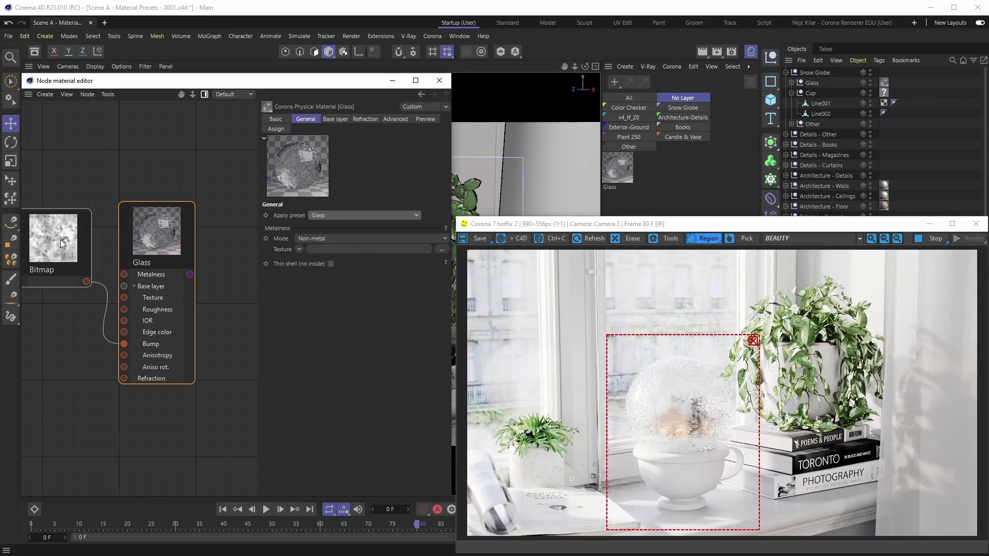
Move the Bitmap connection from Bump to Roughness and lower roughness to about 41%
click(335, 119)
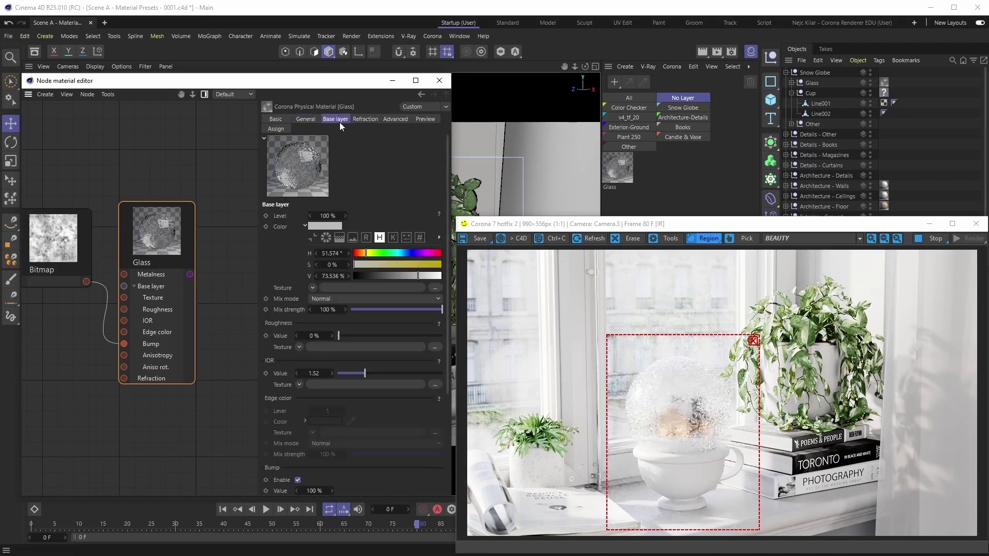
scroll(449, 172, down, 1)
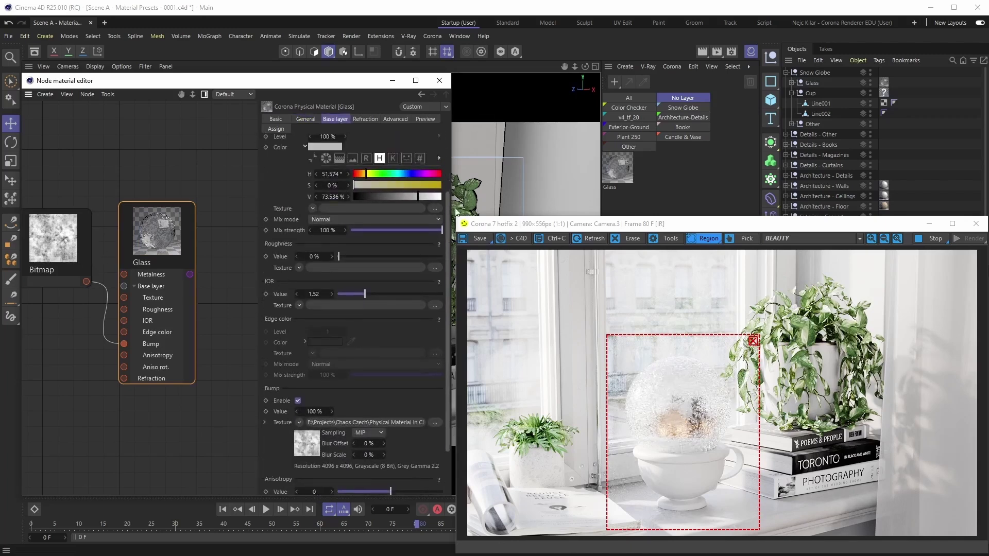
drag(124, 344, 125, 310)
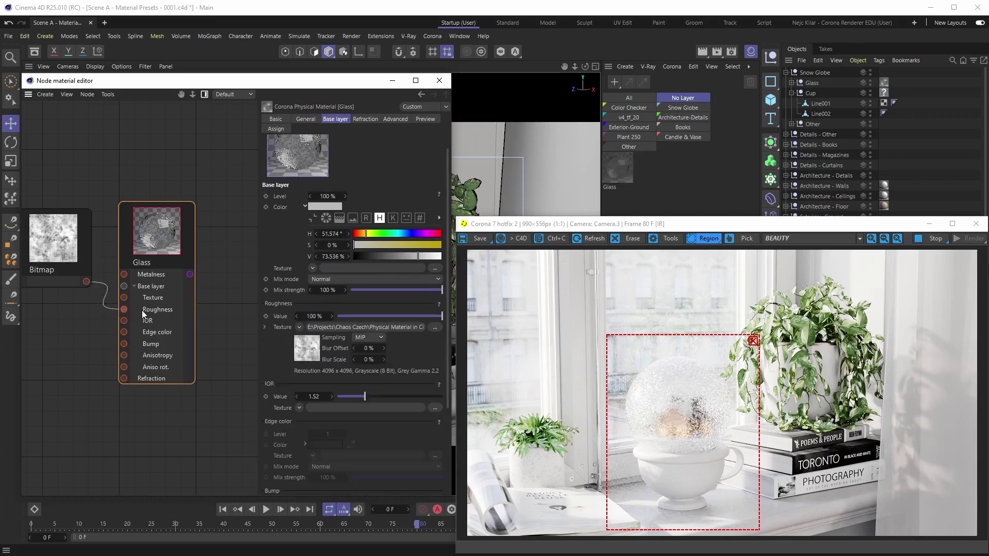
drag(361, 316, 381, 317)
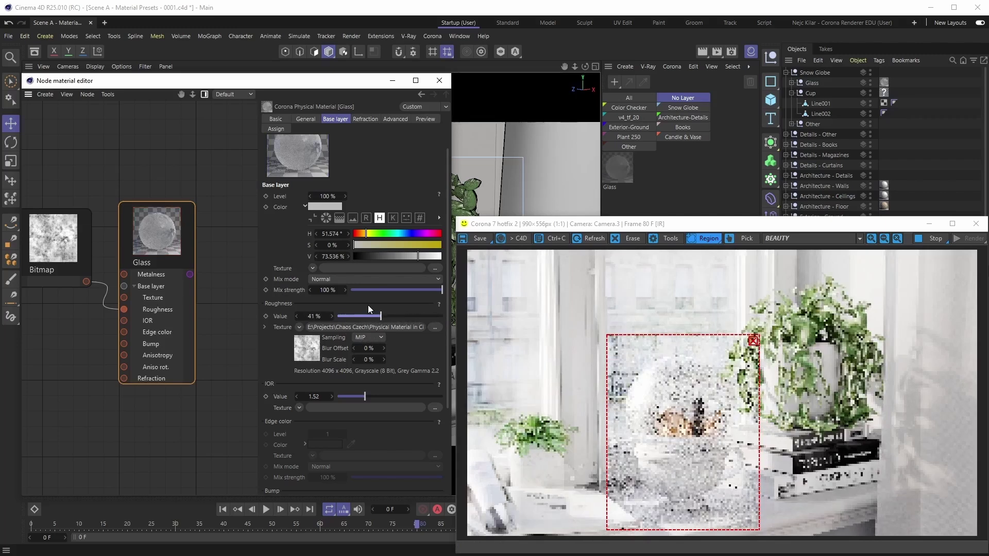
Set roughness to 40%, apply the Glass Frosted preset with confirmation, and select the Bitmap node
click(297, 316)
click(306, 119)
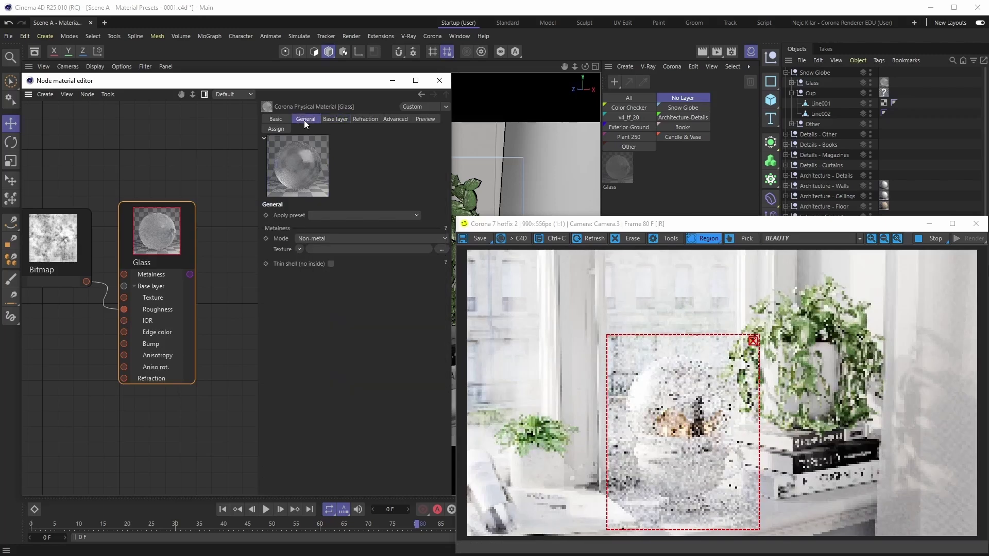
click(378, 216)
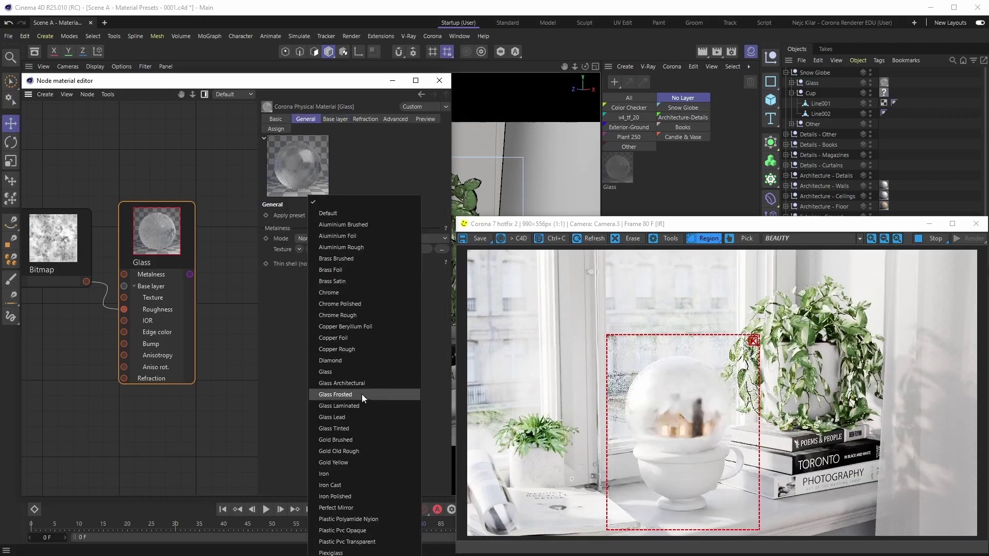
click(348, 394)
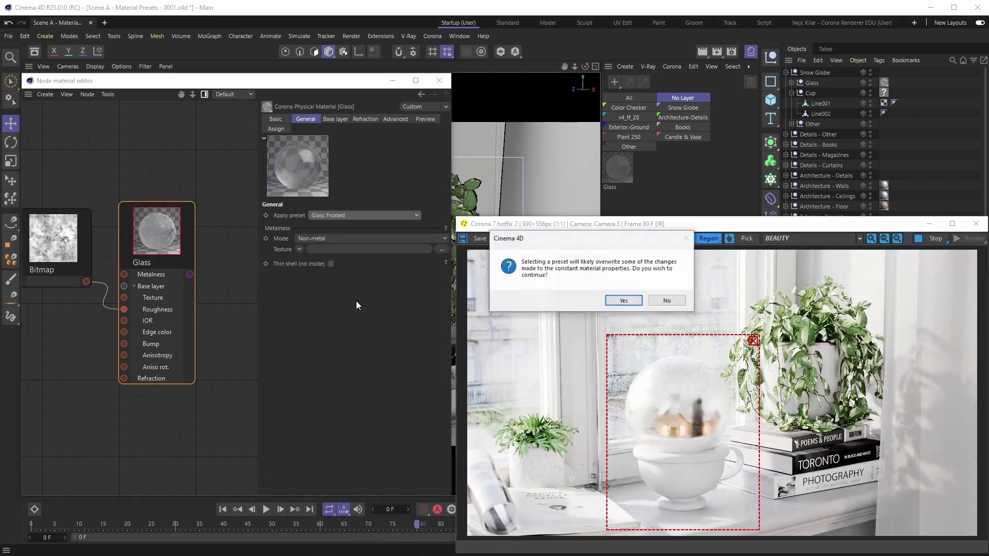
click(621, 301)
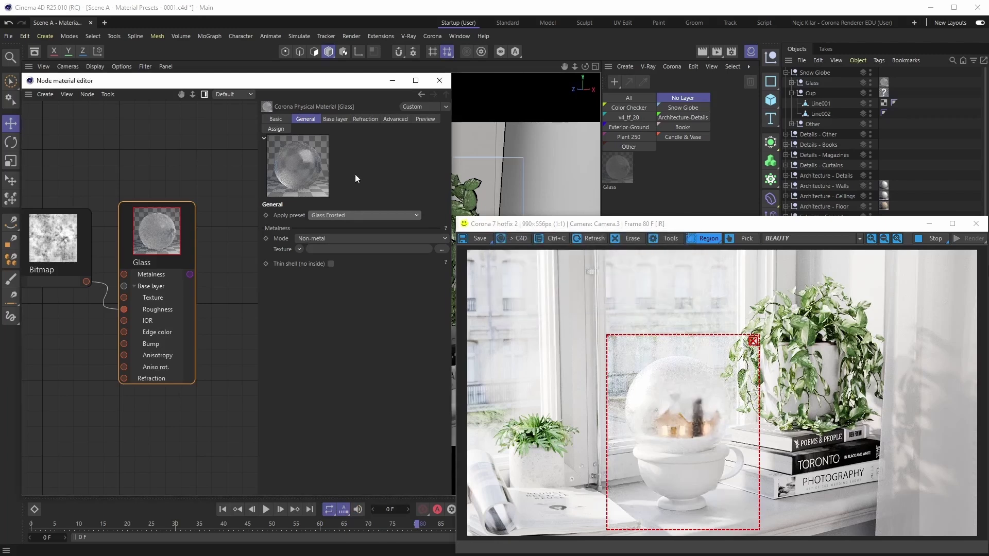
click(340, 119)
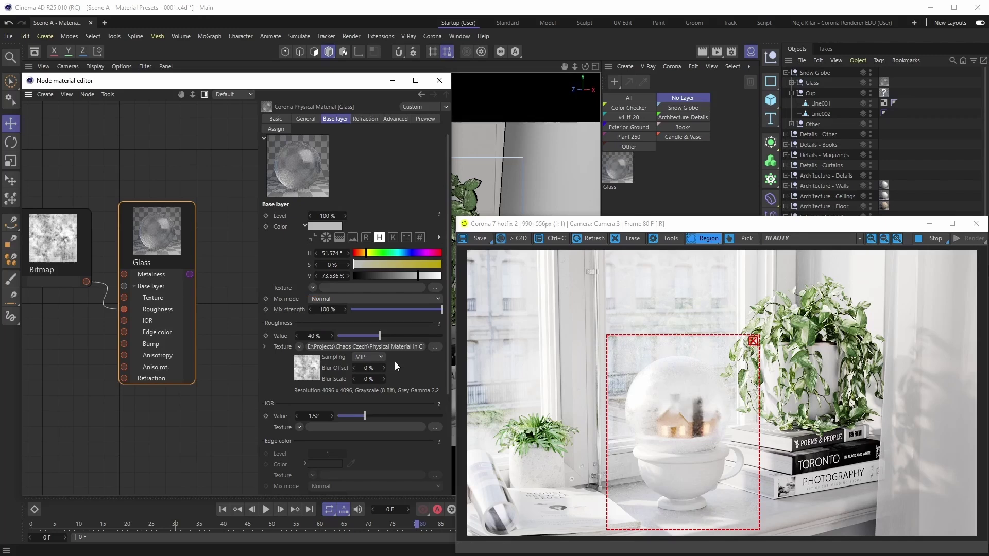
click(67, 251)
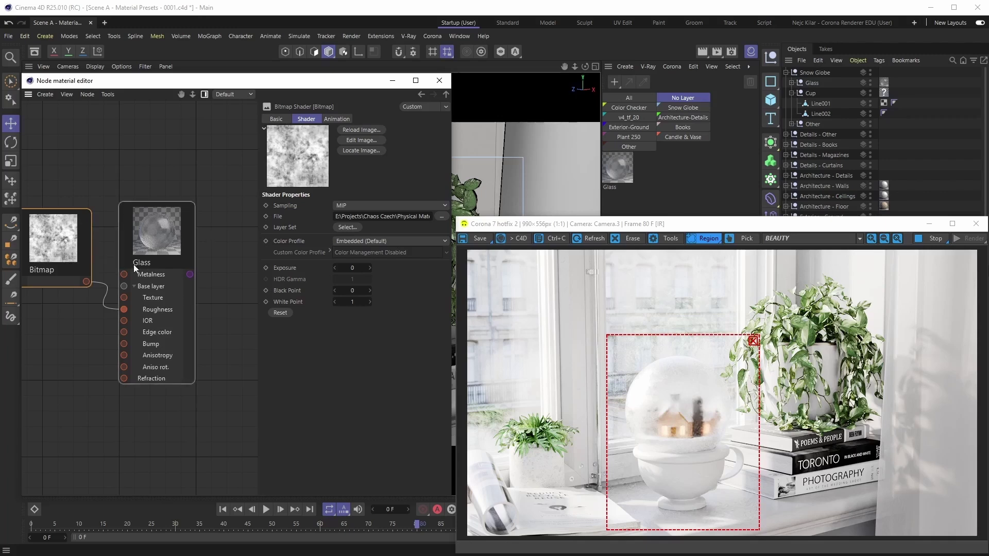
Delete the Bitmap node and reapply the plain Glass preset to the material
right_click(69, 267)
click(90, 350)
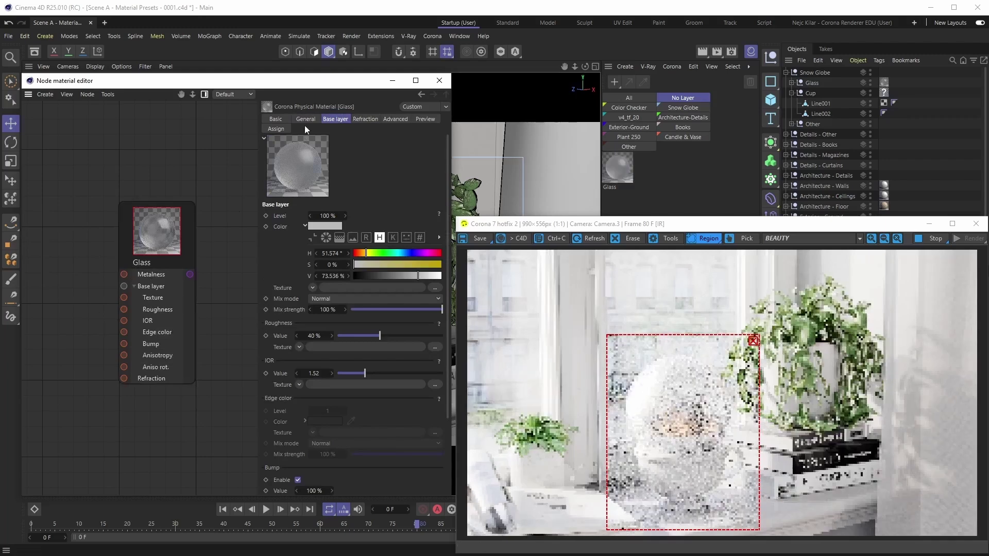
click(306, 119)
click(417, 215)
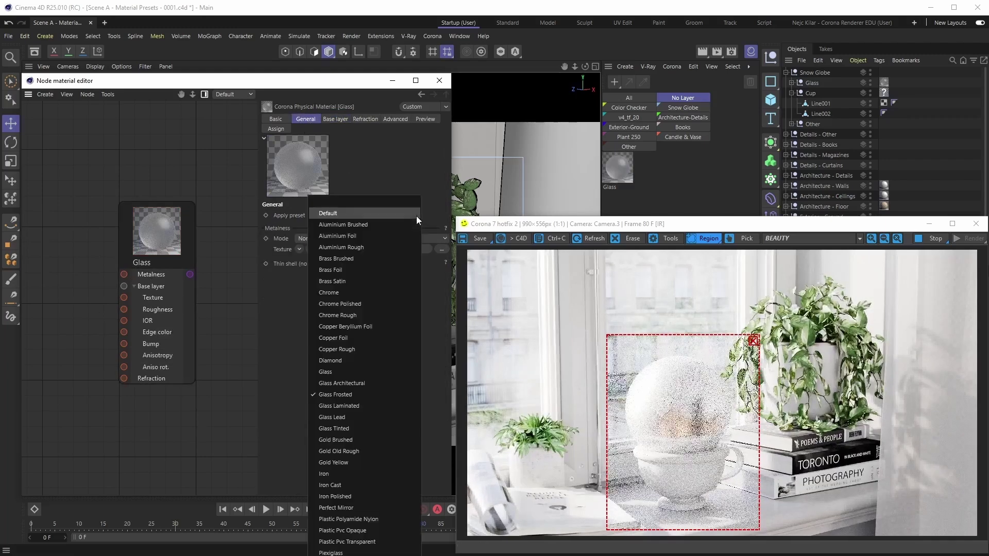
click(340, 372)
Lower the Glass IOR from 1.52 to 1.4 and move the Glass node lower on the canvas
click(335, 119)
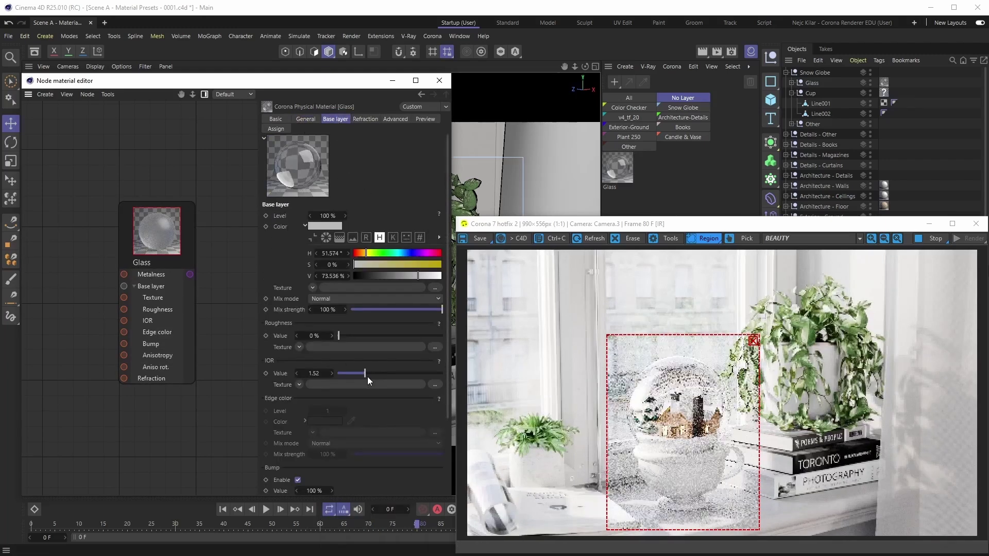
drag(365, 375, 360, 376)
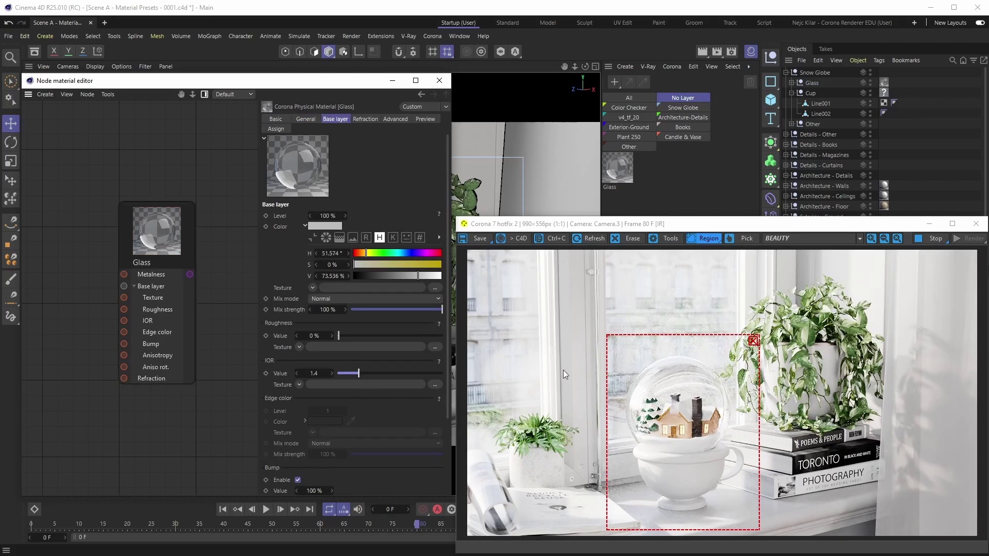
drag(161, 221, 200, 433)
Create Corona Physical material Physical.1, assign it to the Cup, and show its preset list
click(672, 68)
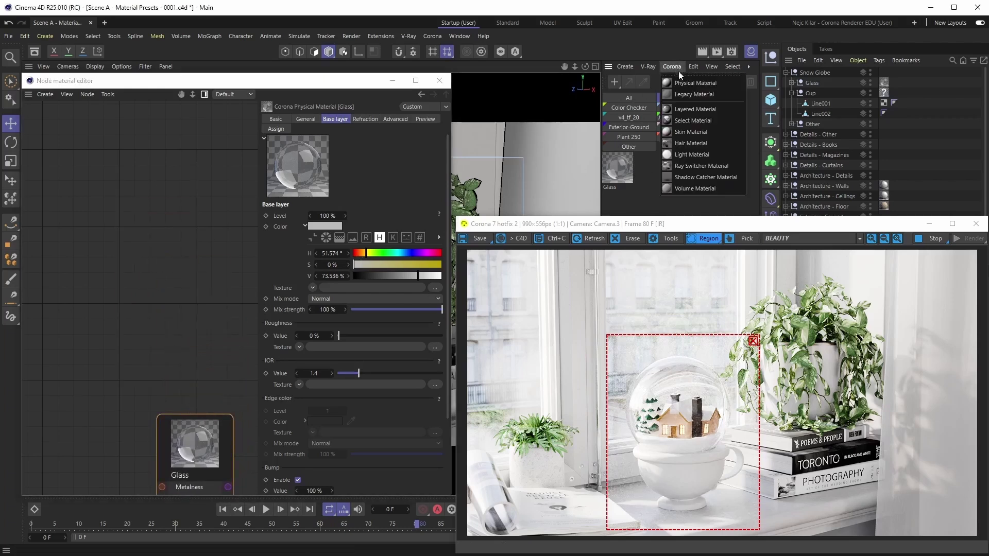
click(695, 80)
drag(622, 165, 169, 188)
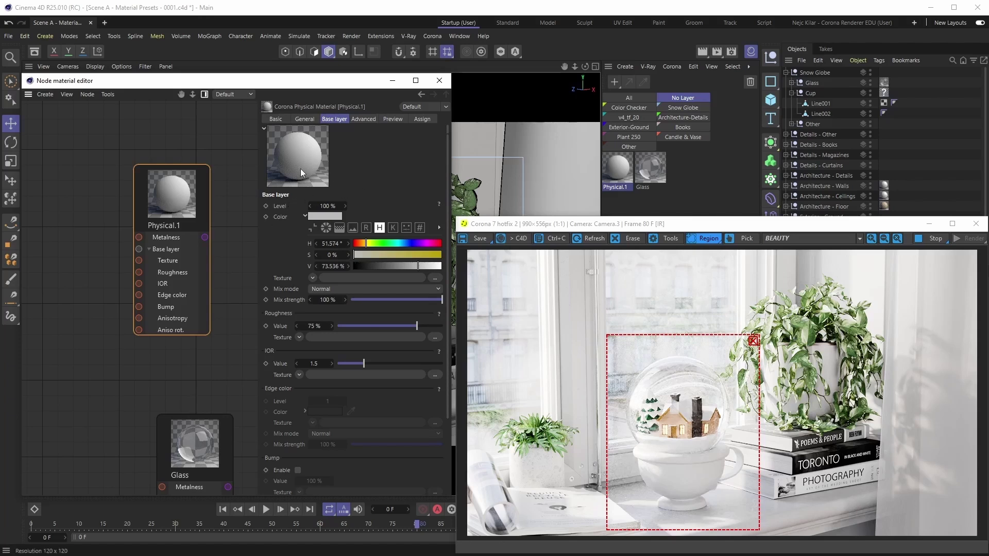
drag(279, 169, 884, 93)
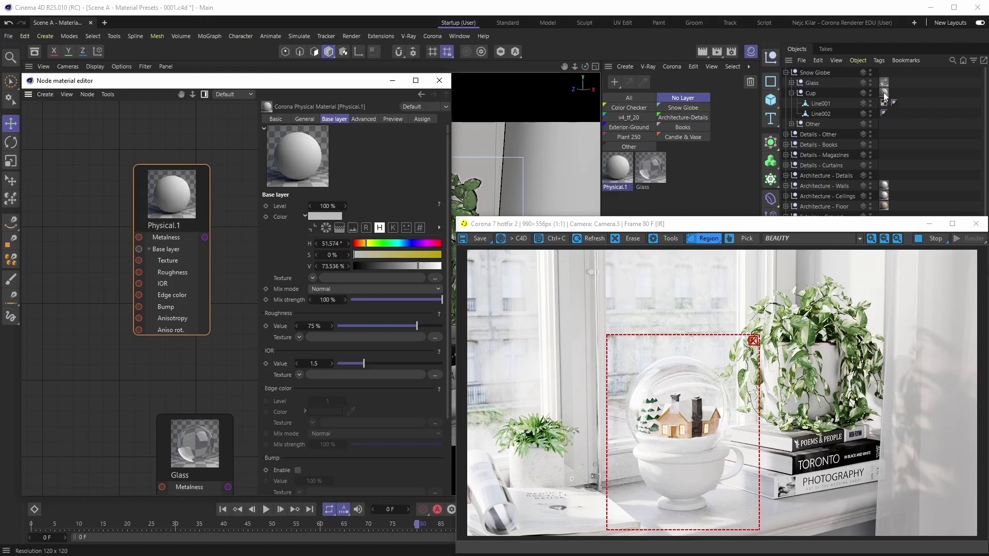
click(305, 118)
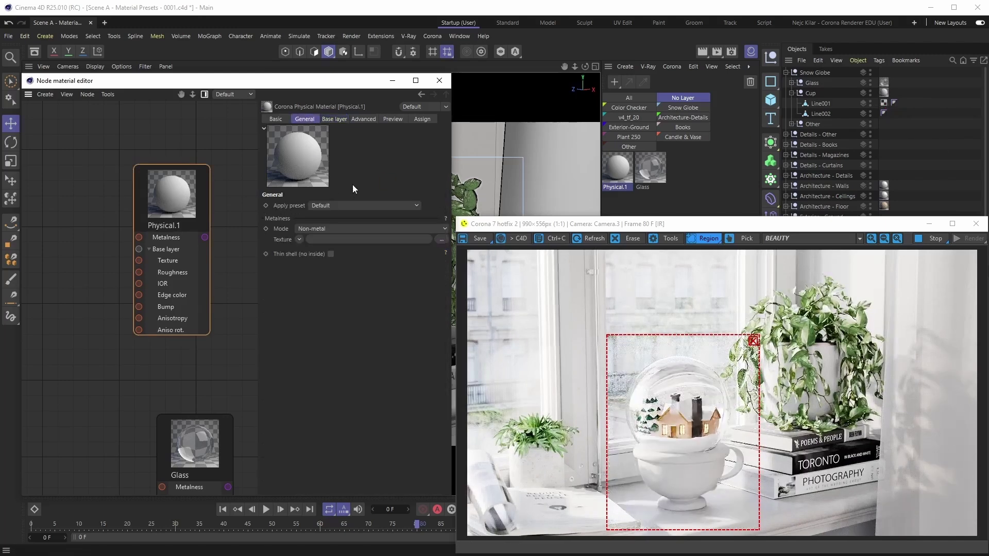
click(416, 207)
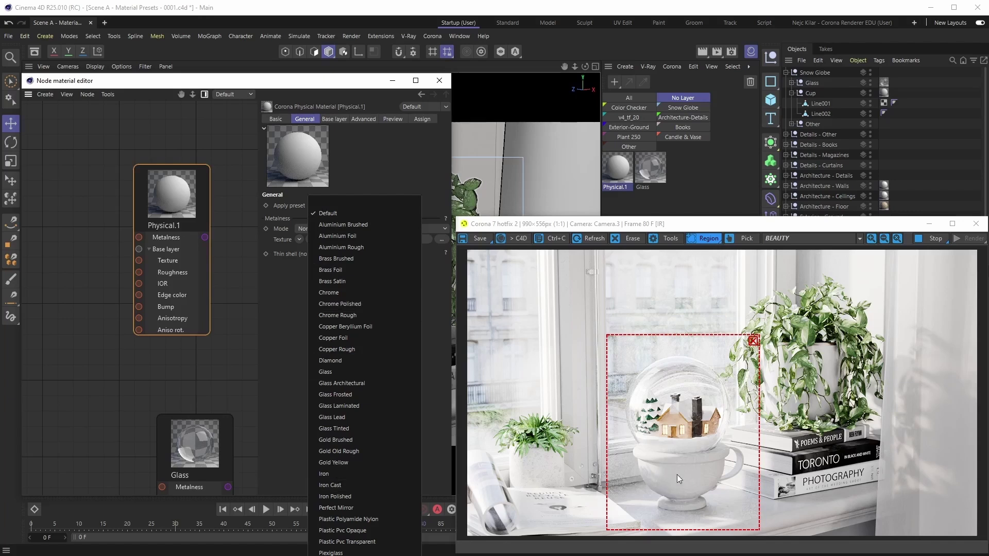
Apply the Plastic Pvc Opaque preset and make the Base layer colour red (hue 0°, saturation 80%)
click(361, 531)
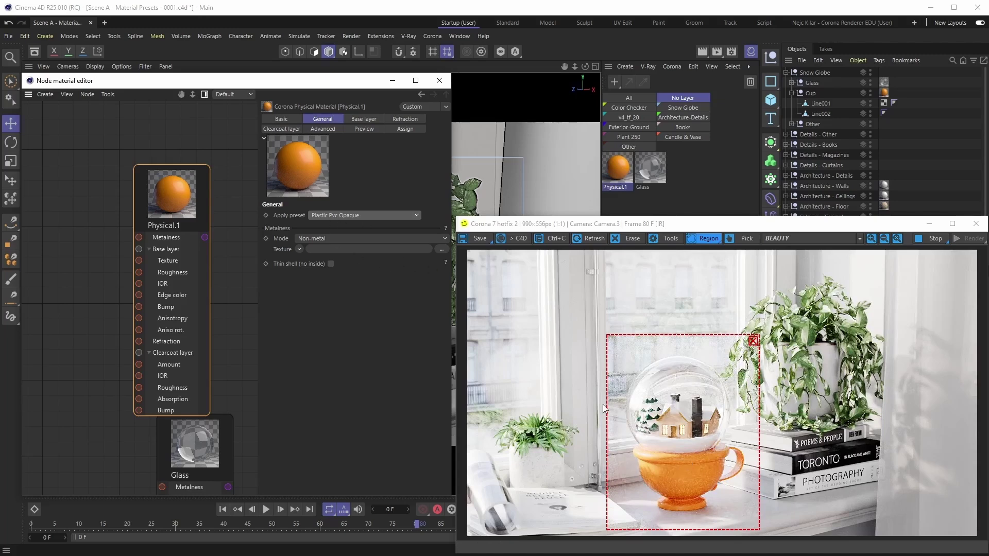
click(367, 121)
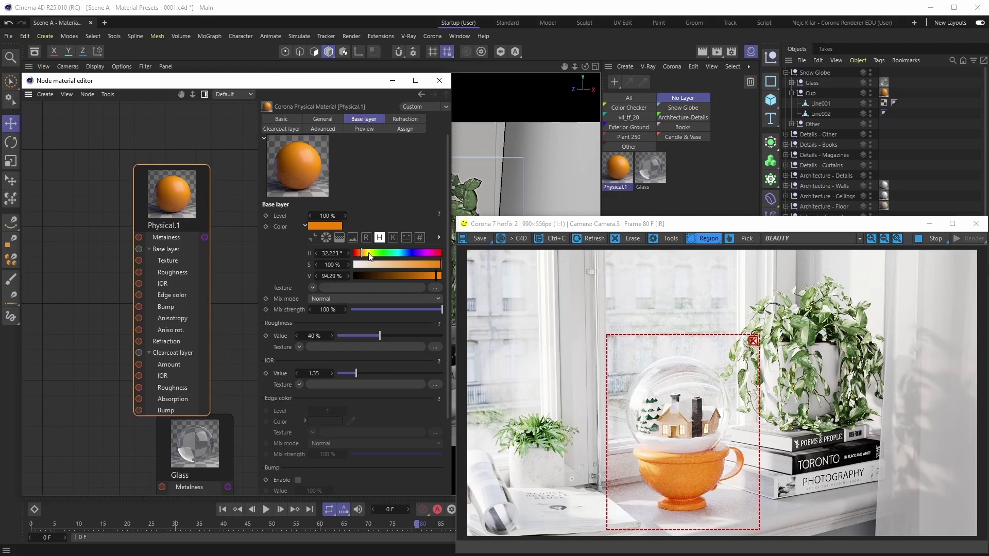
drag(362, 257, 328, 252)
drag(434, 265, 408, 276)
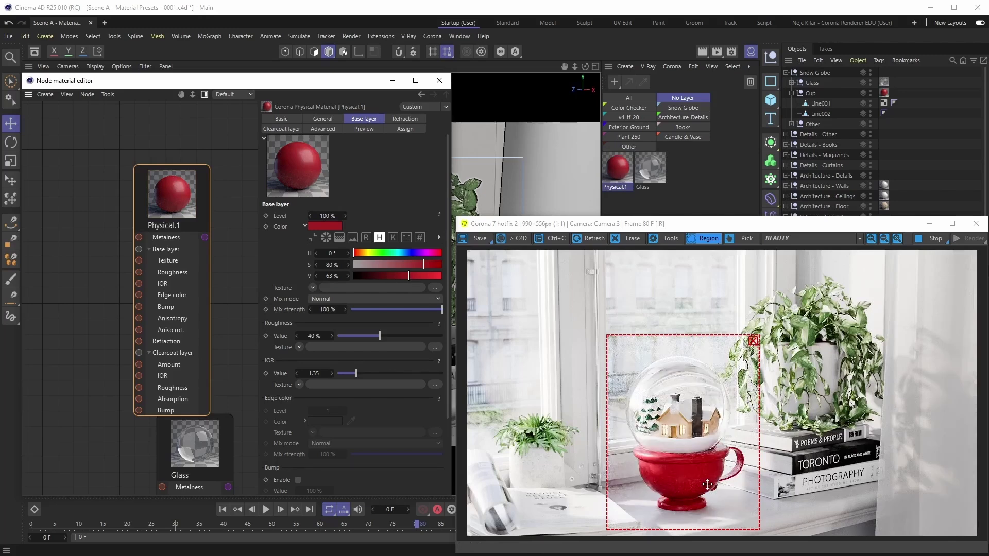
Move the Physical.1 node up, review its General and Base layer settings, and bring up the Tex folder
drag(191, 203, 195, 169)
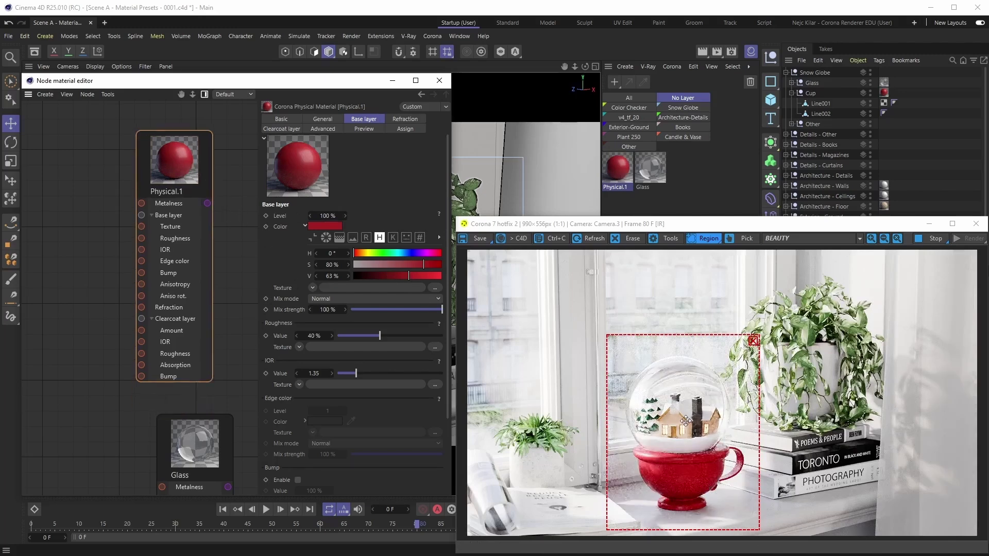
click(318, 121)
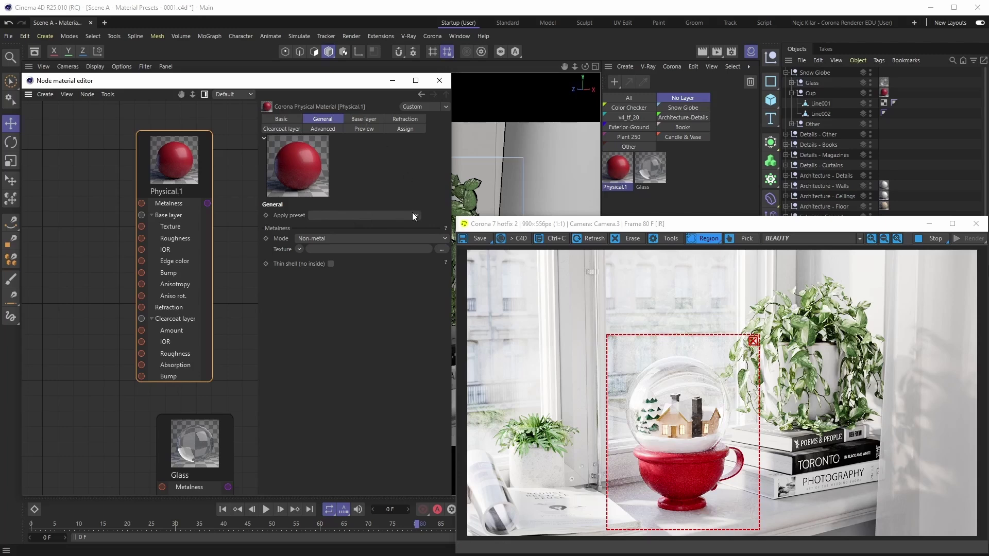
click(371, 121)
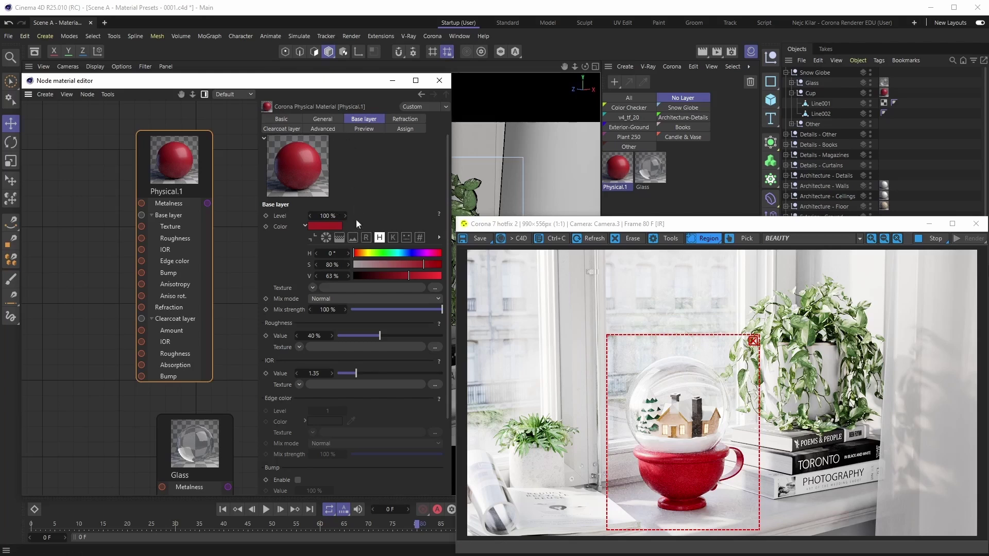
click(332, 120)
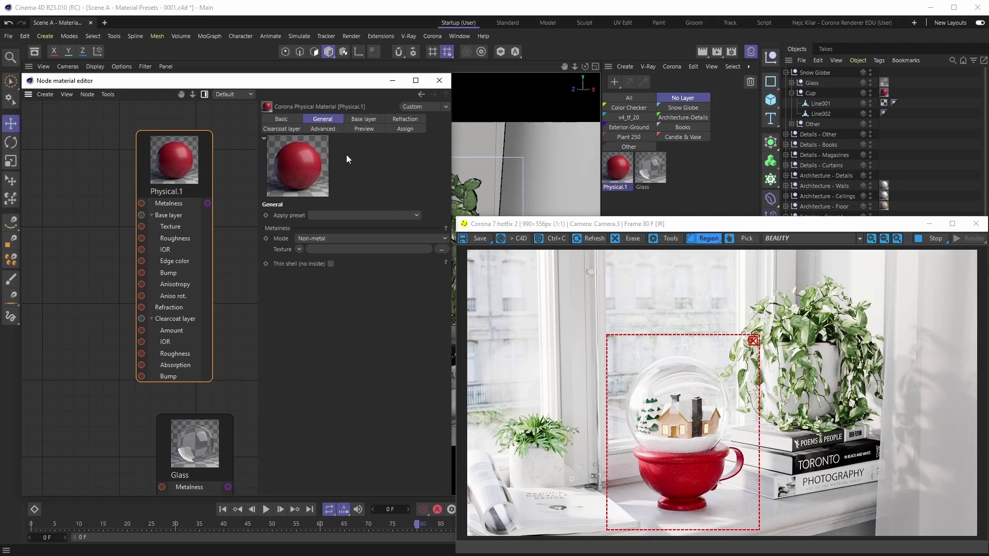
click(364, 119)
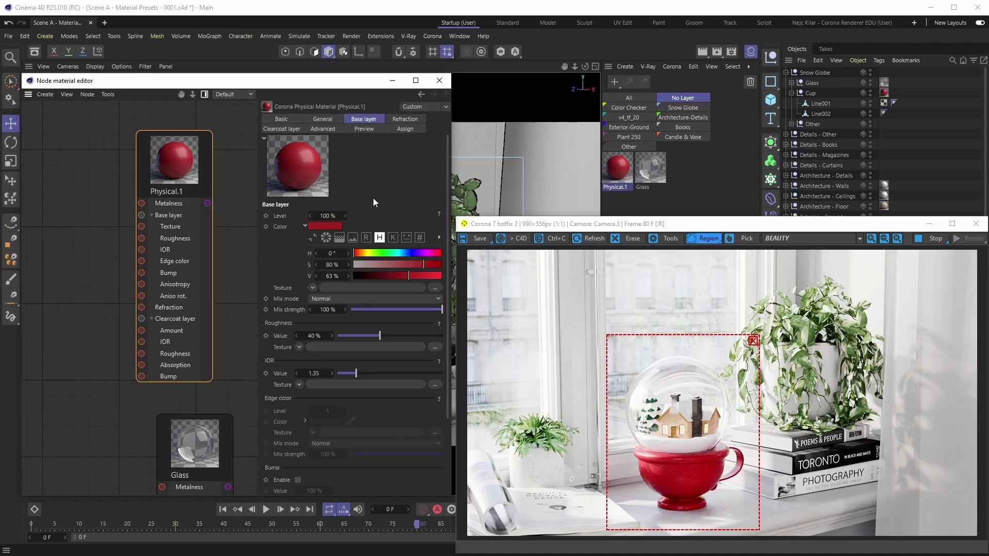
key(alt+Tab)
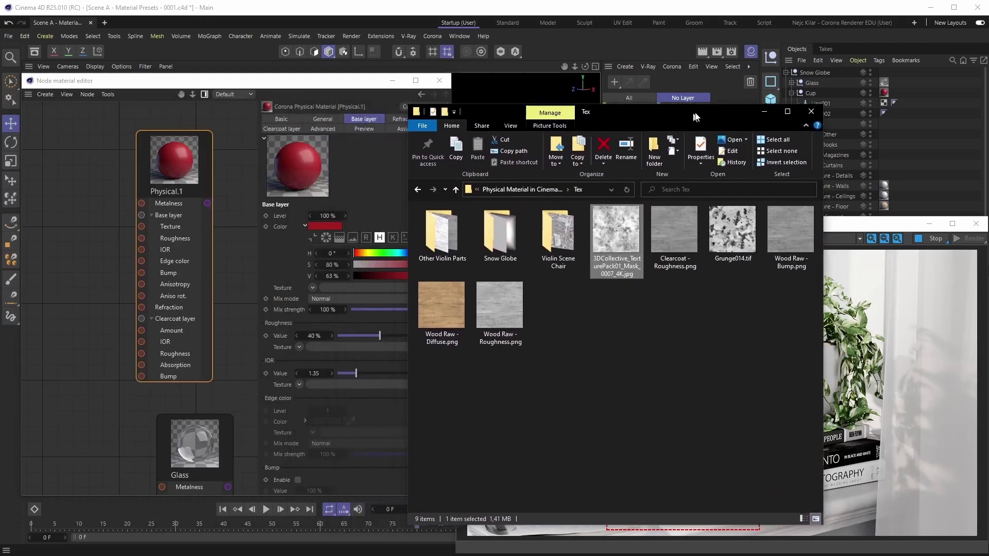
Add the 3DCollective mask Bitmap, wire it into Physical.1's Roughness, and raise roughness to 100%
drag(695, 117, 709, 112)
drag(630, 233, 69, 215)
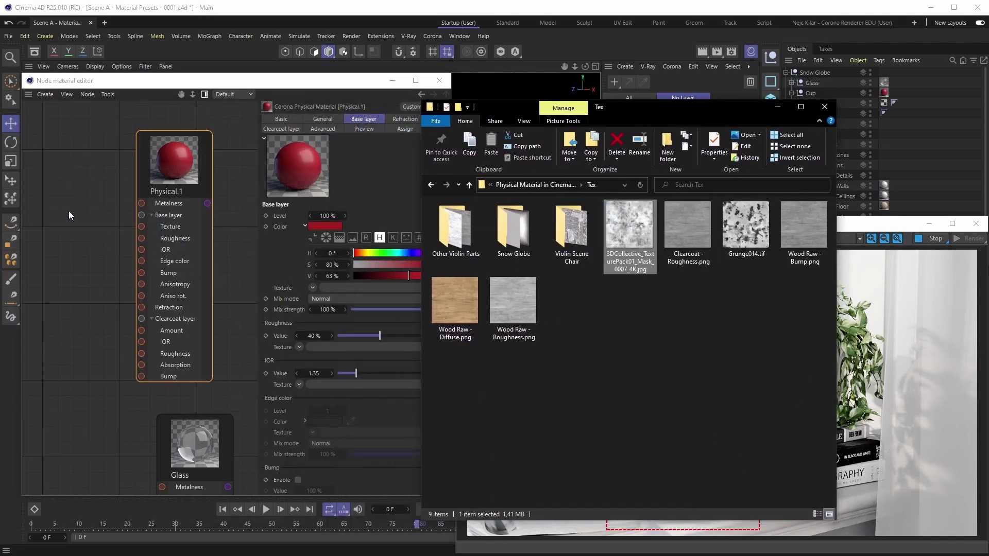
click(777, 107)
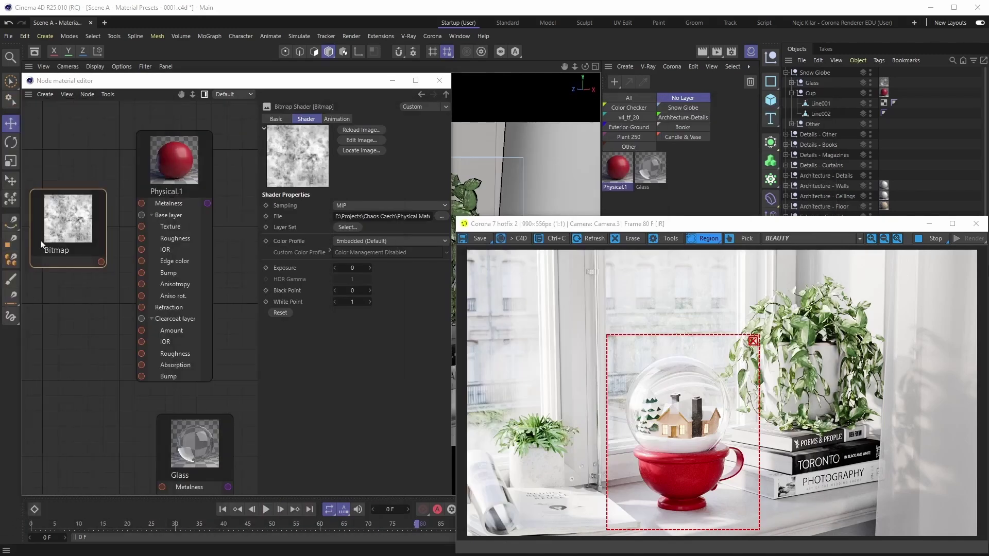
drag(102, 262, 141, 239)
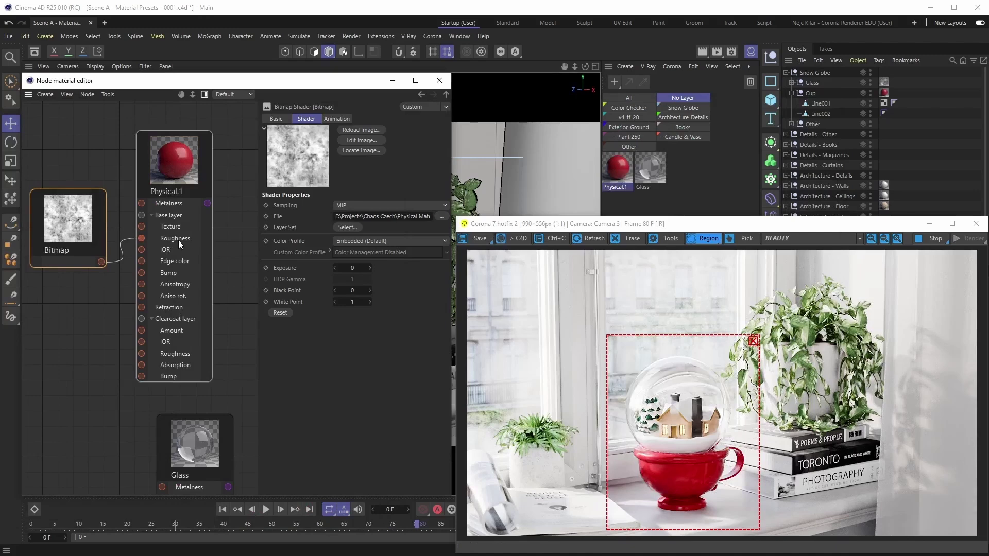
click(187, 169)
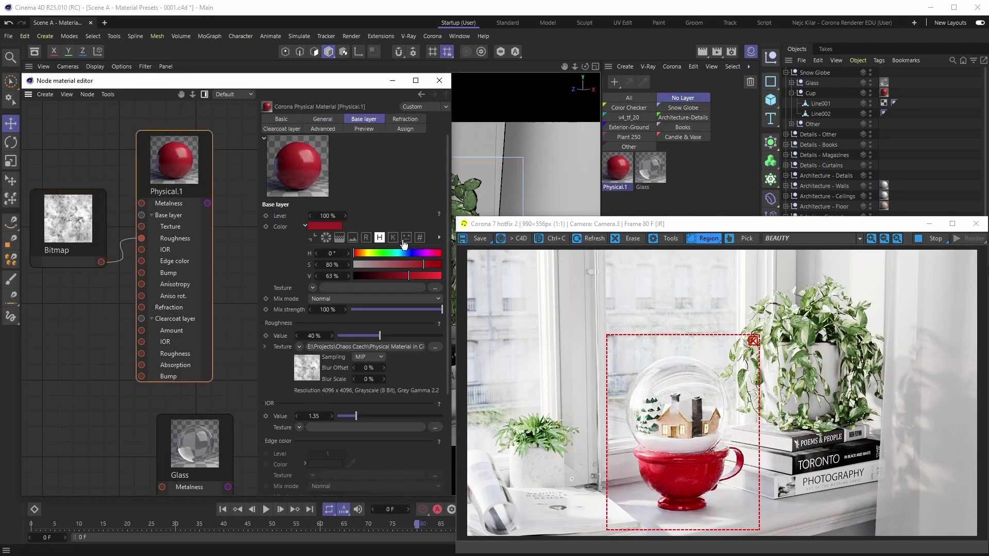
drag(381, 336, 437, 340)
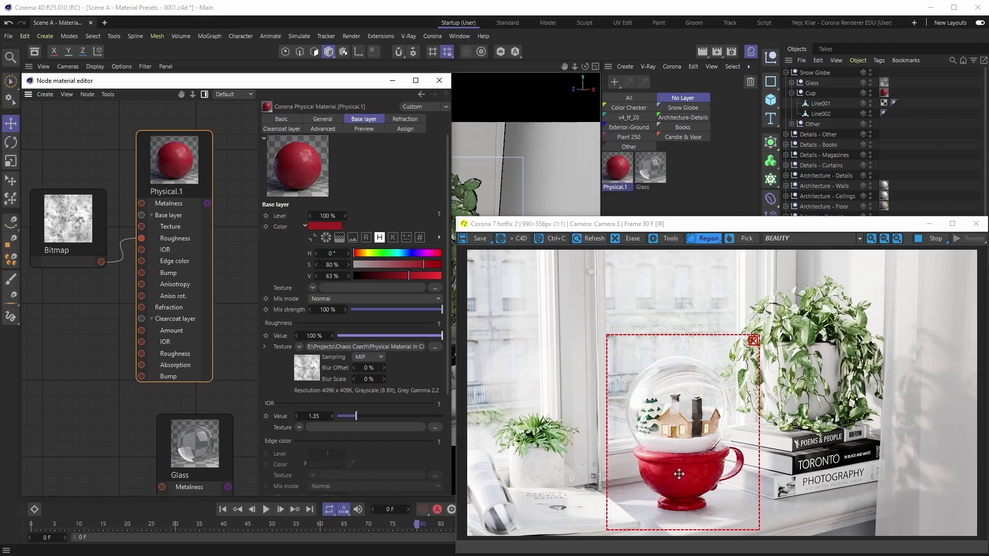
Disable Corona's 'Fast preview denoise during render' in Render Settings and move the window aside
click(732, 51)
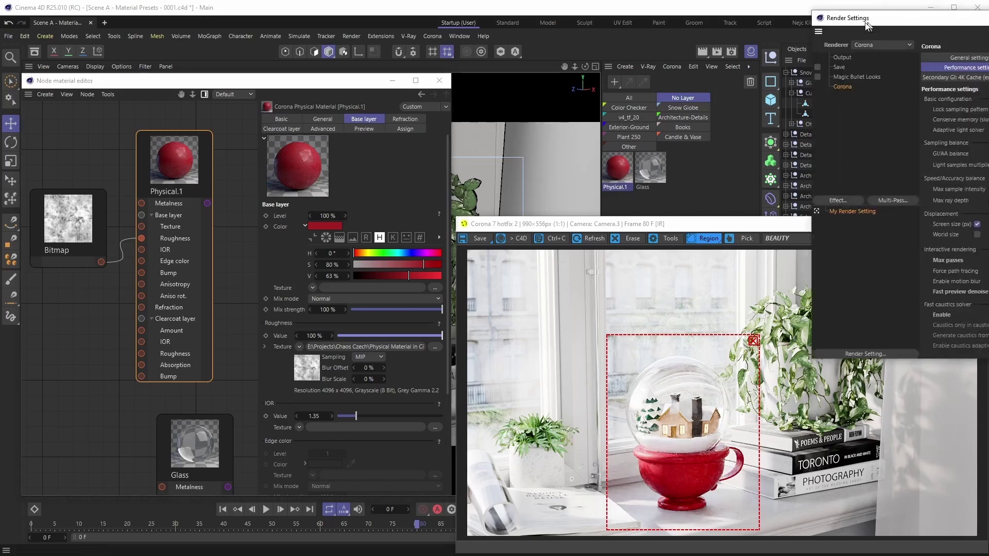
drag(590, 51, 540, 53)
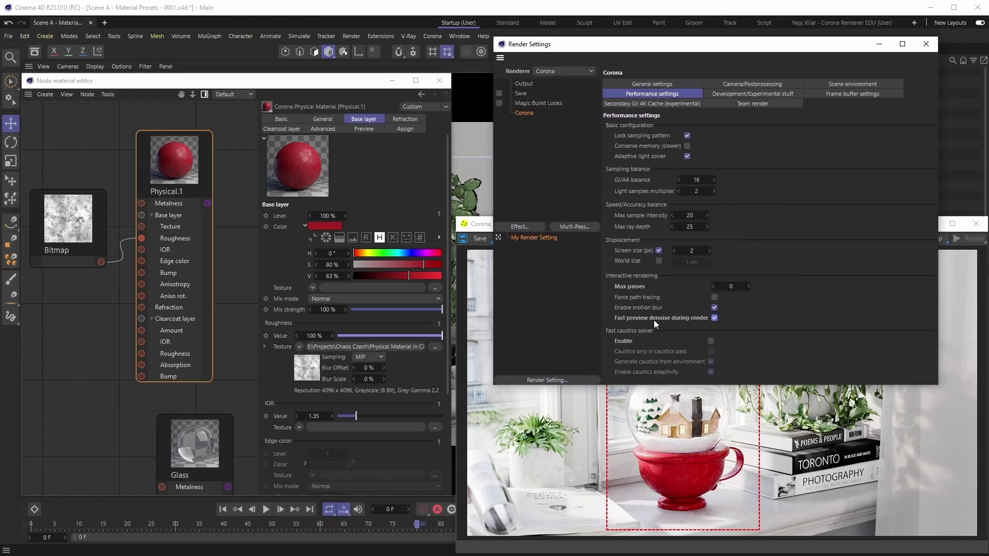
click(714, 318)
drag(563, 51, 988, 52)
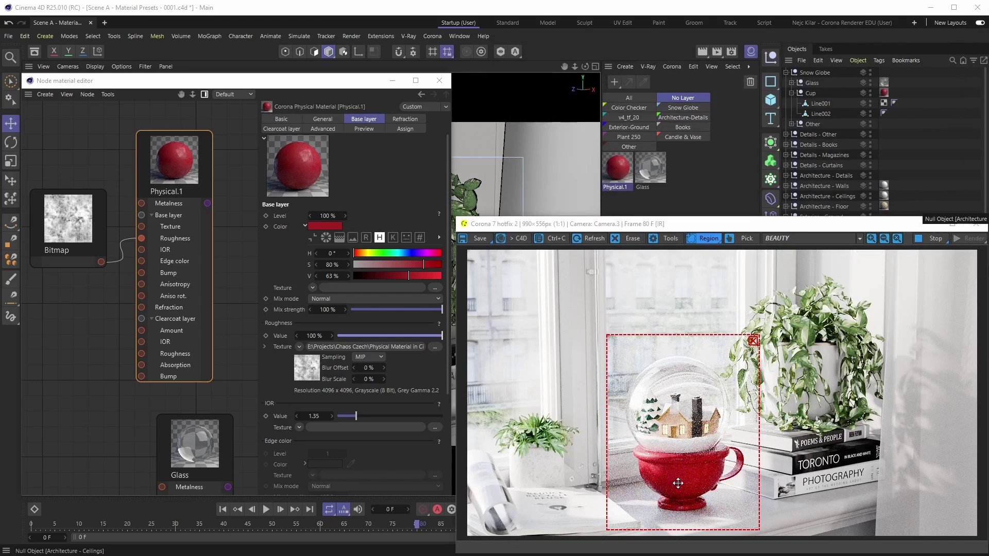
Zoom the Corona VFB onto the cup and raise the cup material's IOR from 1.35 to 1.46
scroll(677, 480, up, 1)
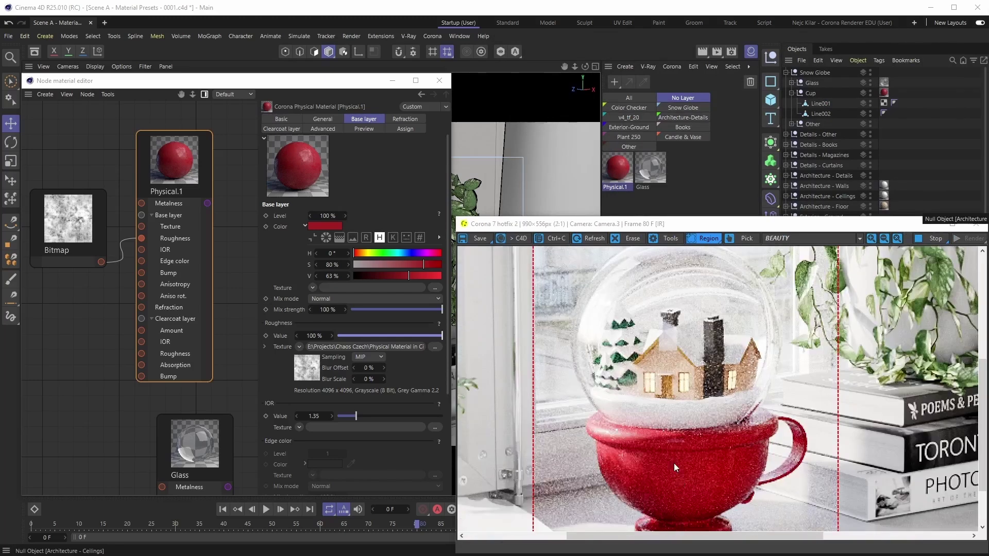
scroll(673, 462, up, 1)
drag(673, 448, 673, 354)
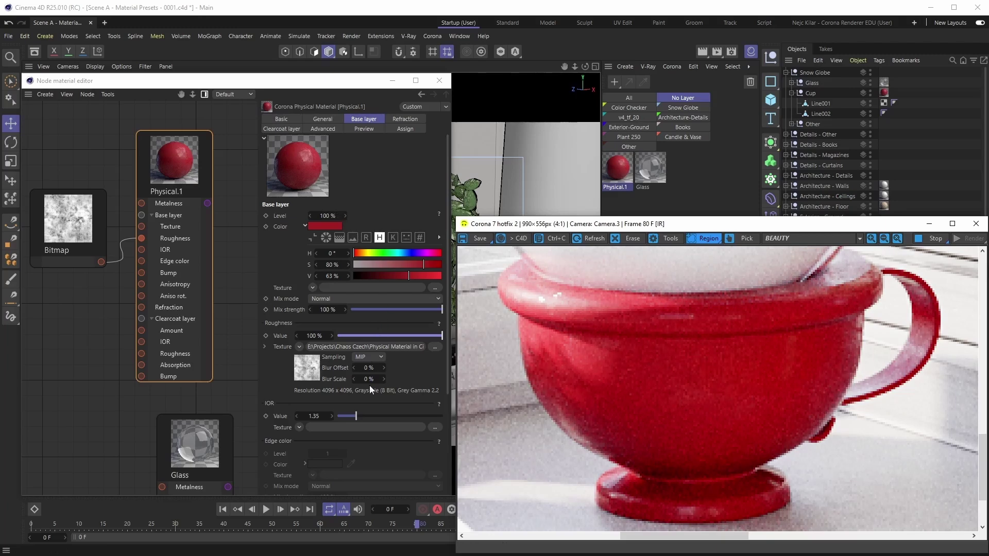
drag(359, 416, 362, 419)
click(416, 336)
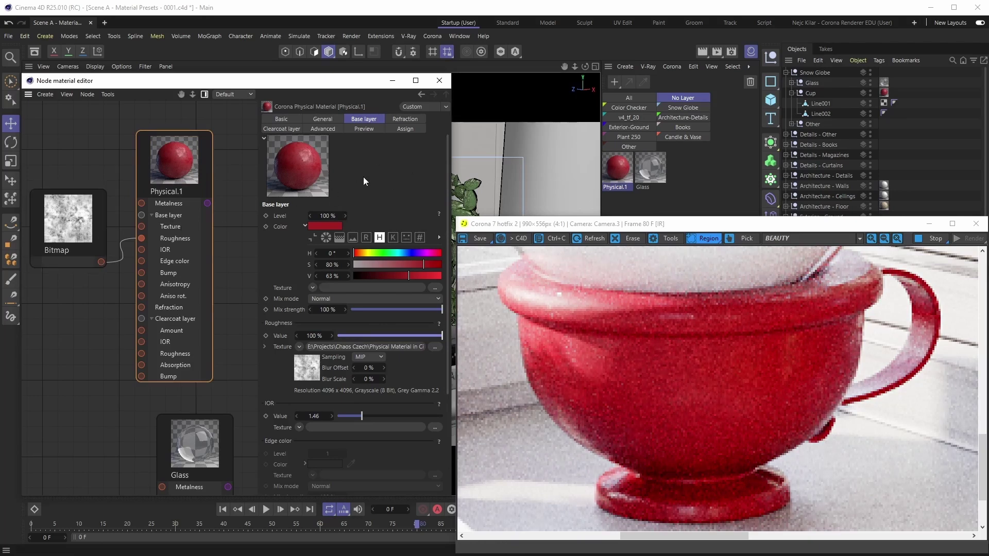
Browse Physical.1's material preset list without applying one, check Base layer, then show the presets again
click(322, 119)
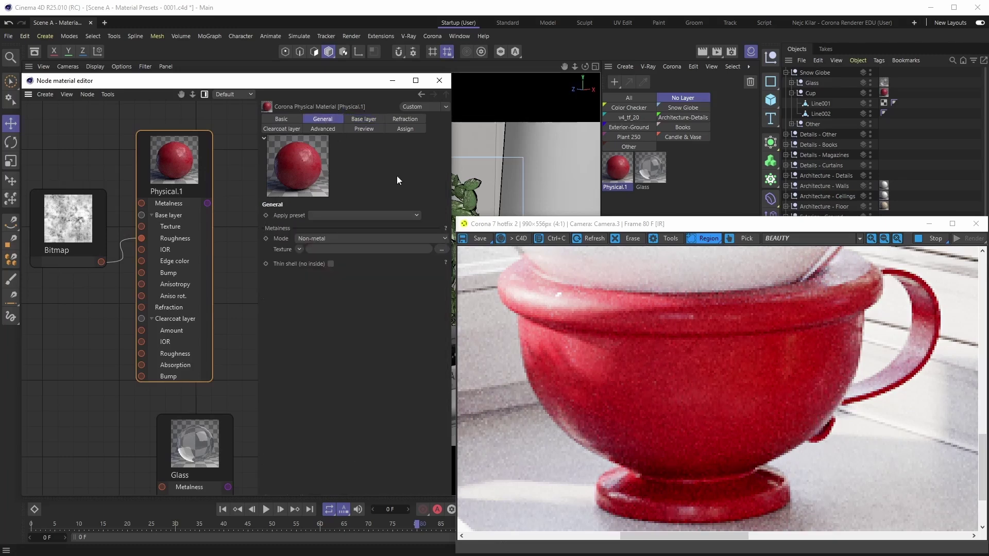
click(418, 215)
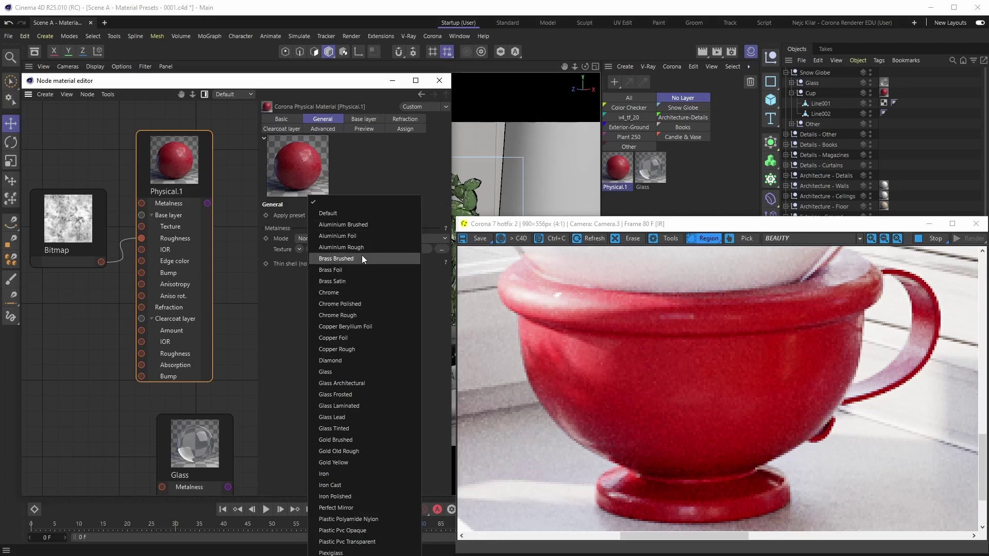
click(350, 534)
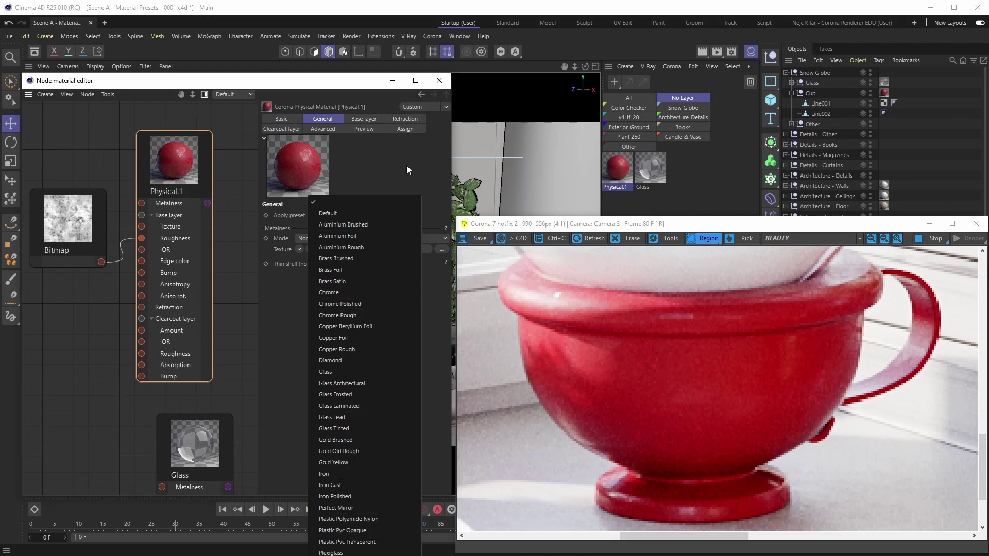
click(371, 121)
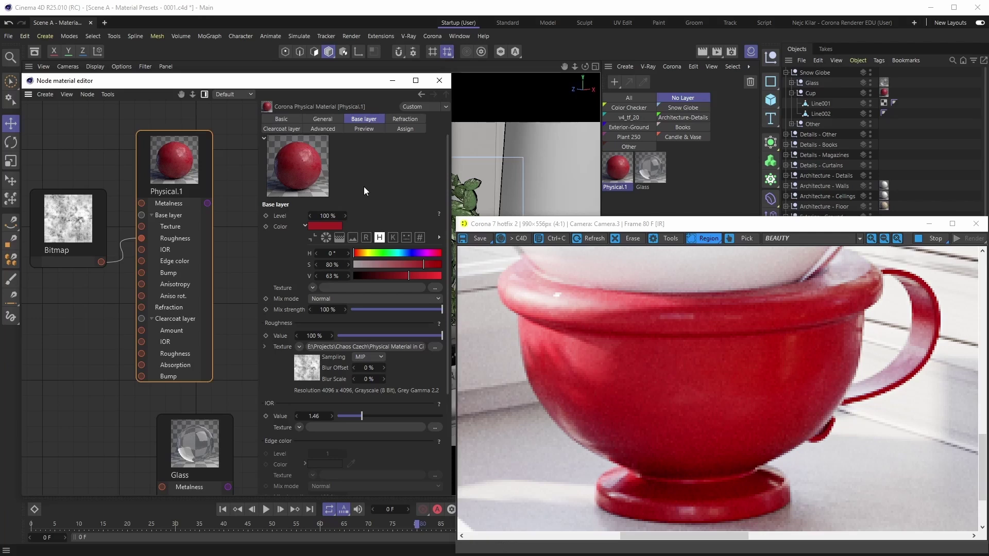
click(322, 120)
click(416, 214)
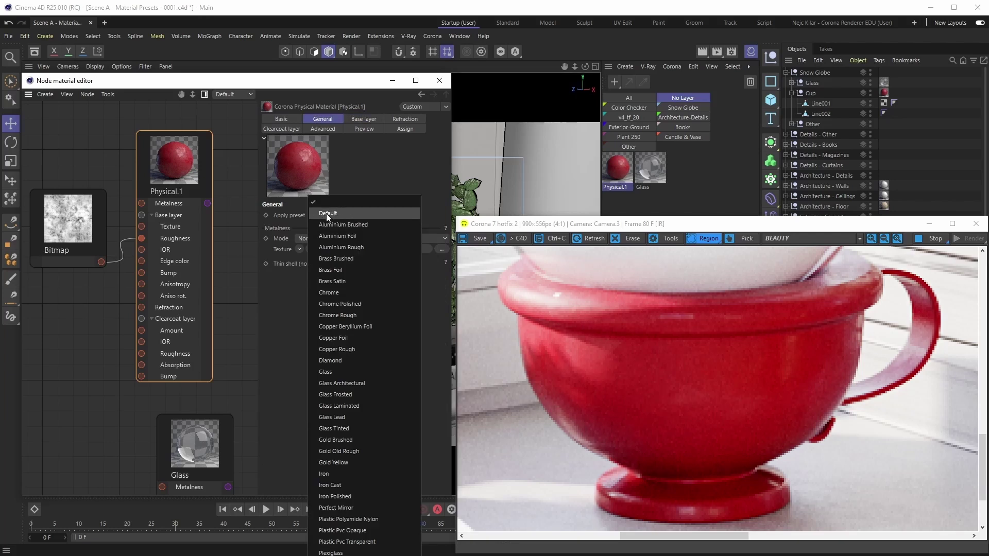
Apply the Default preset to the cup material, overwriting it, and view its Base layer settings
click(347, 212)
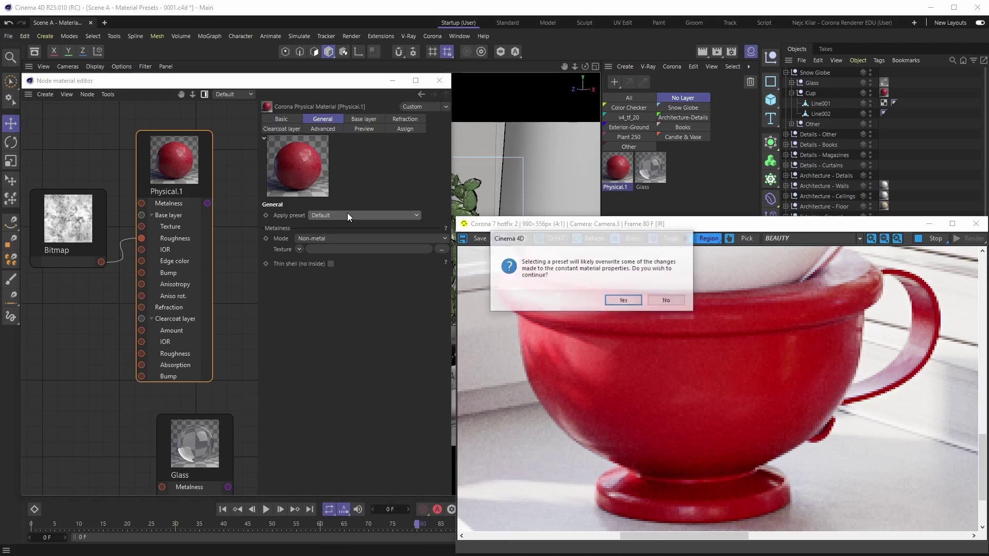
click(623, 298)
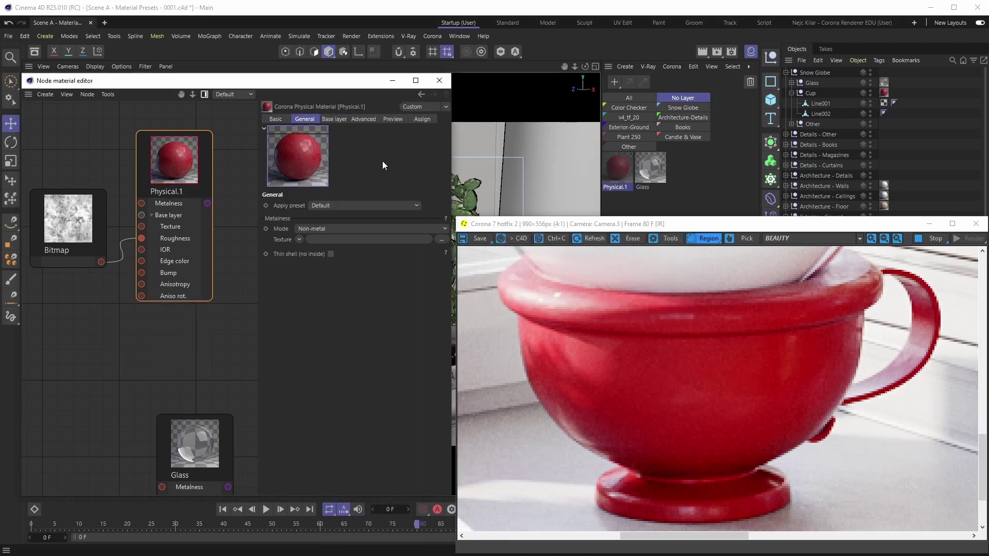
click(337, 120)
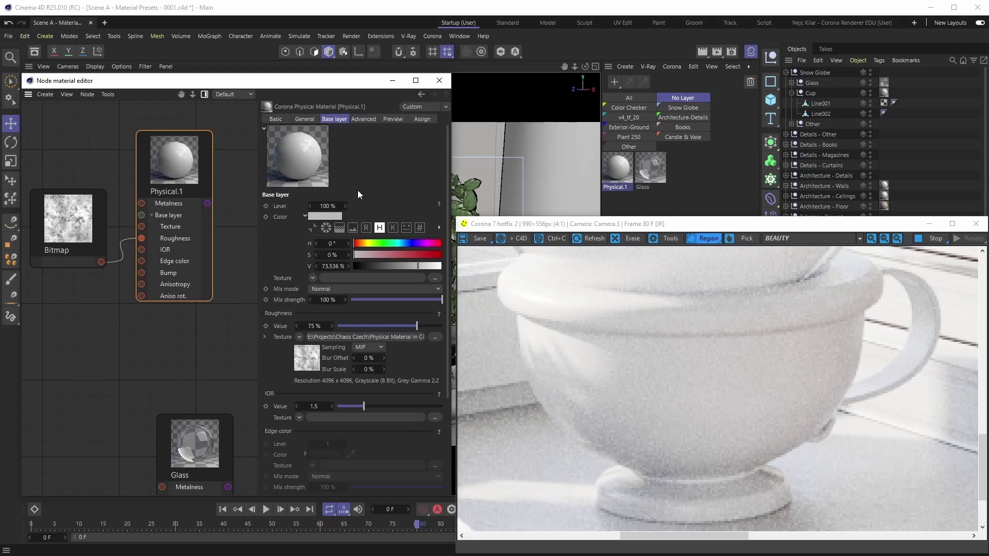
click(672, 66)
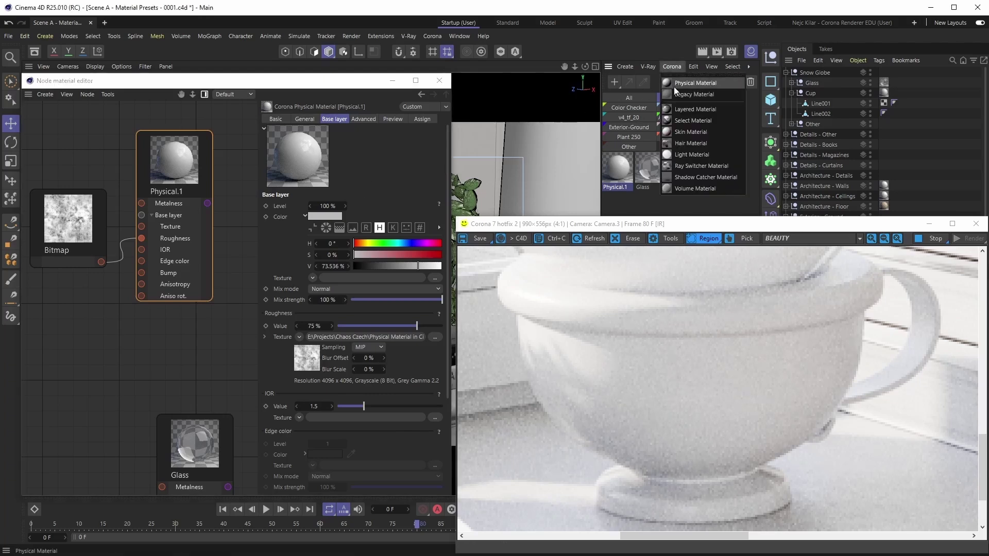
click(670, 68)
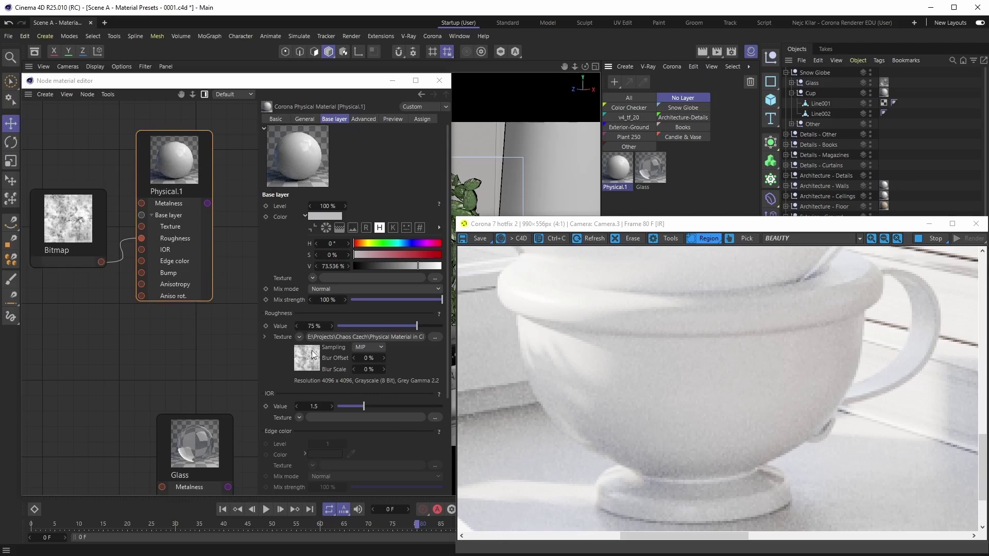
click(305, 120)
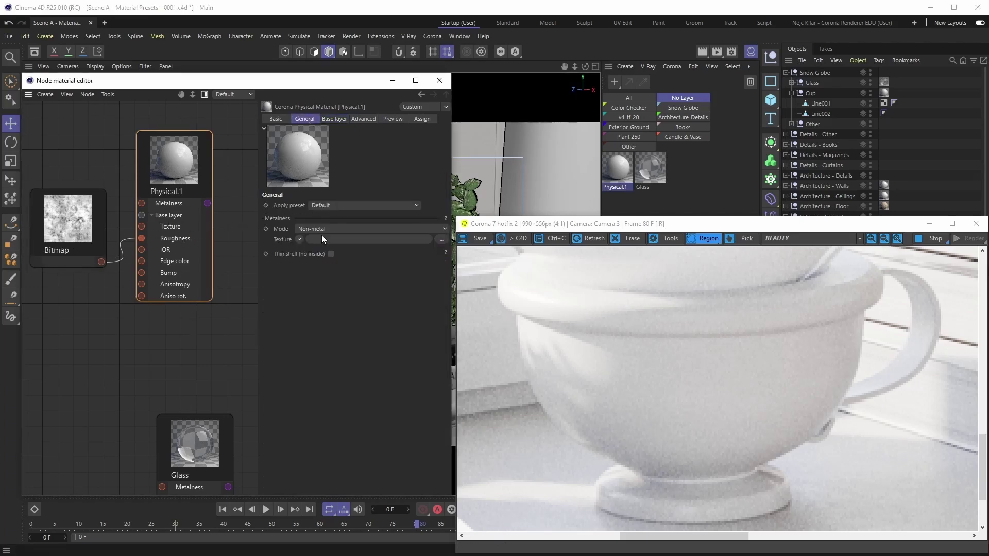
click(334, 119)
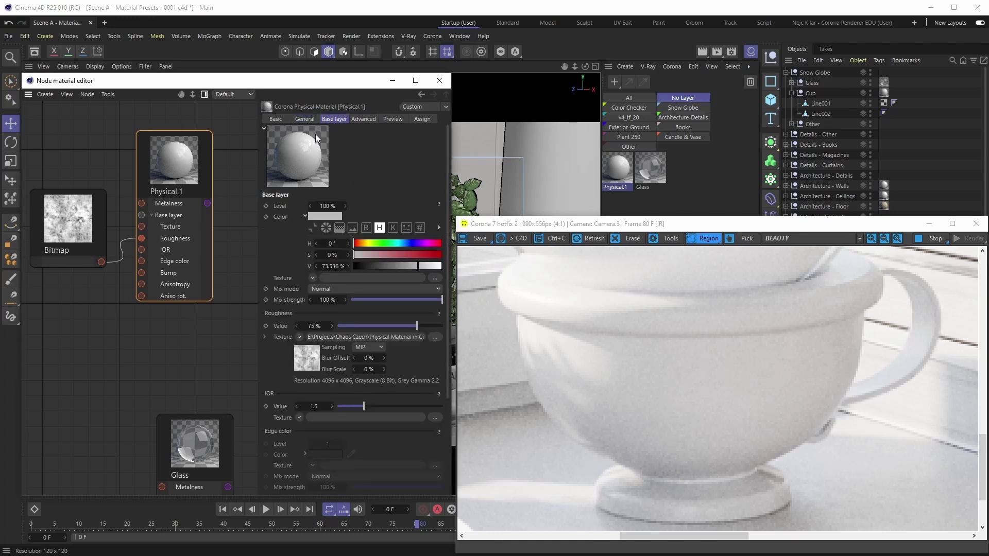
click(305, 119)
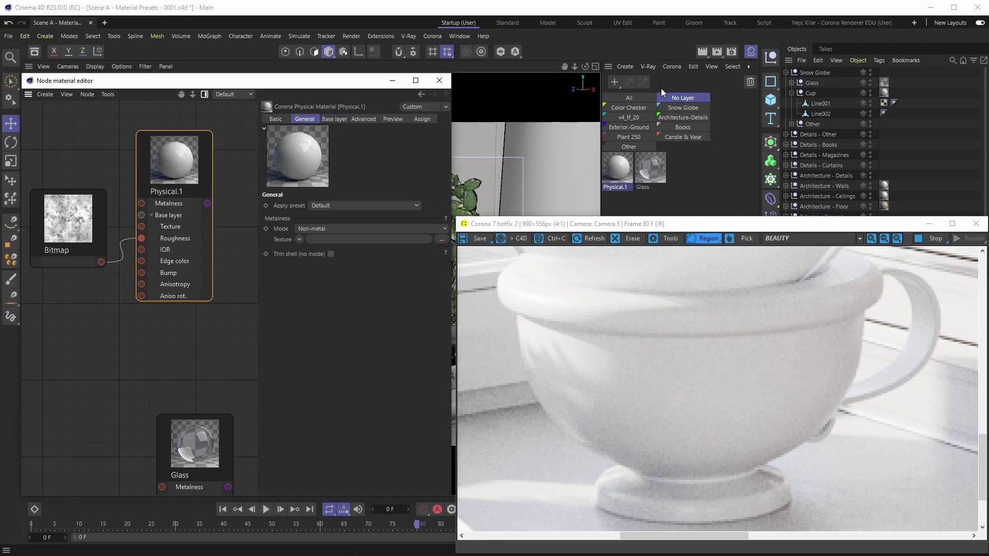
click(671, 66)
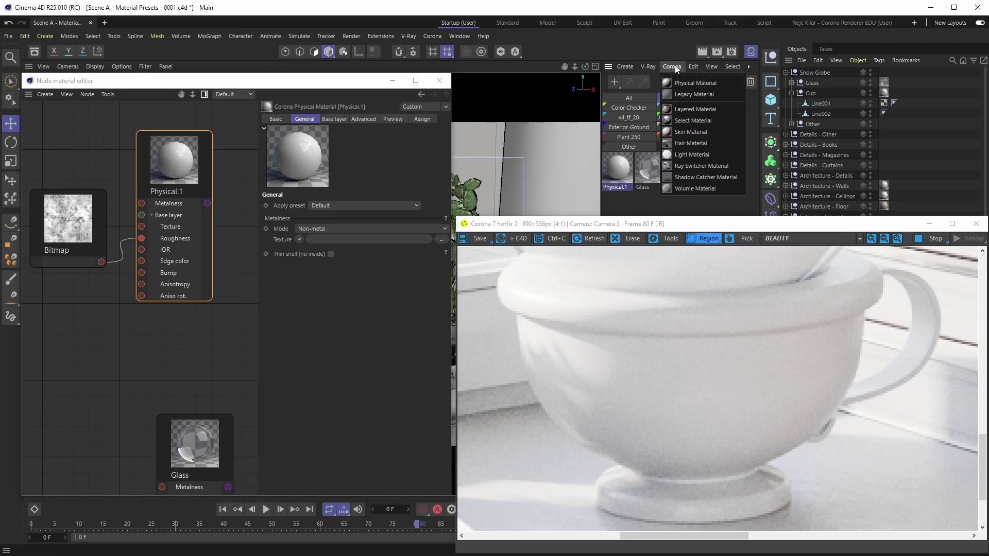
click(393, 187)
click(416, 204)
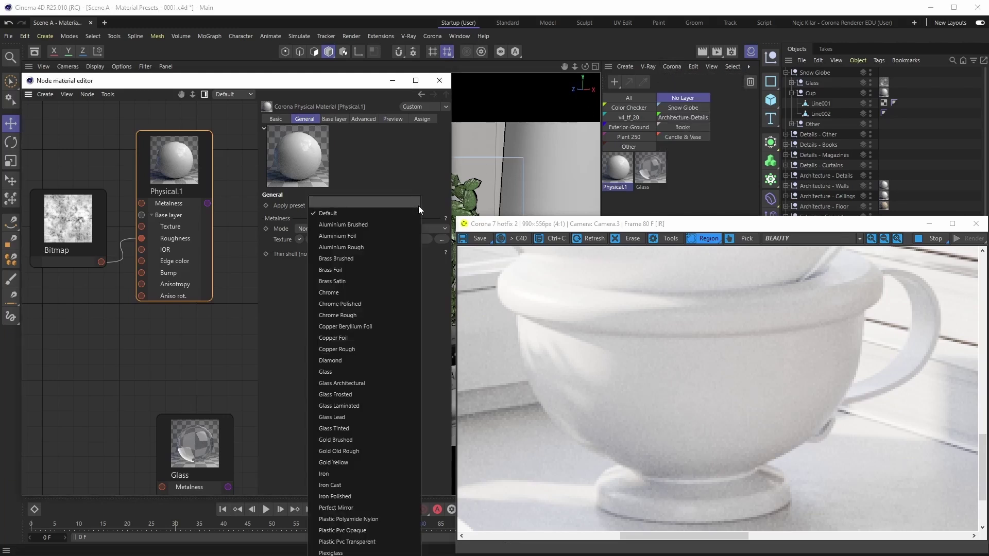
click(335, 215)
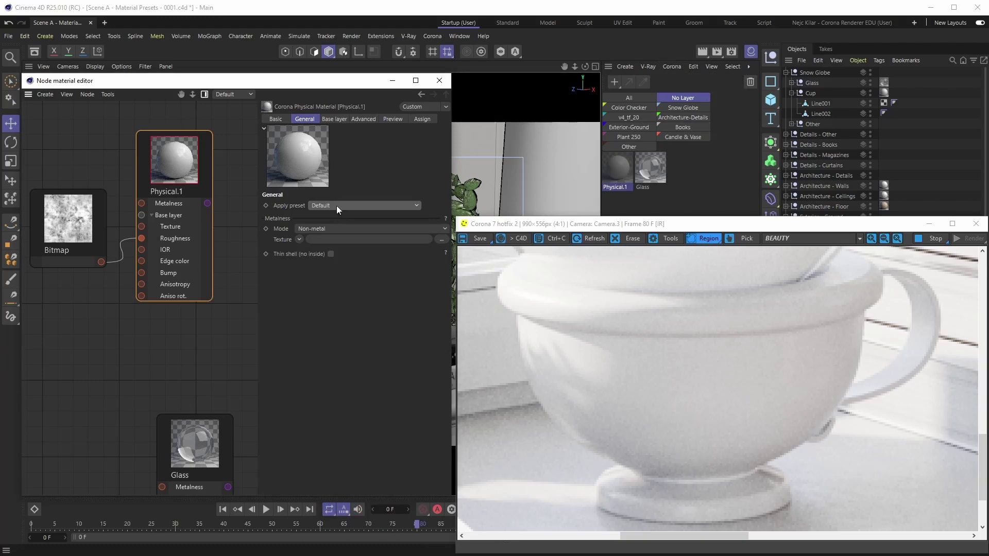
click(334, 119)
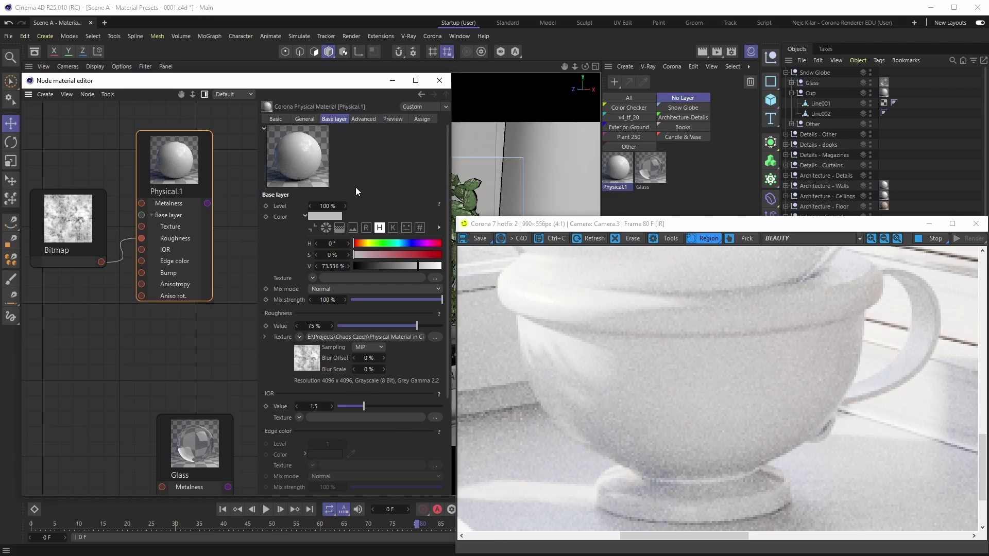
Zoom the Corona VFB out from 4:1 to 1:1 to see the whole scene
scroll(662, 349, down, 3)
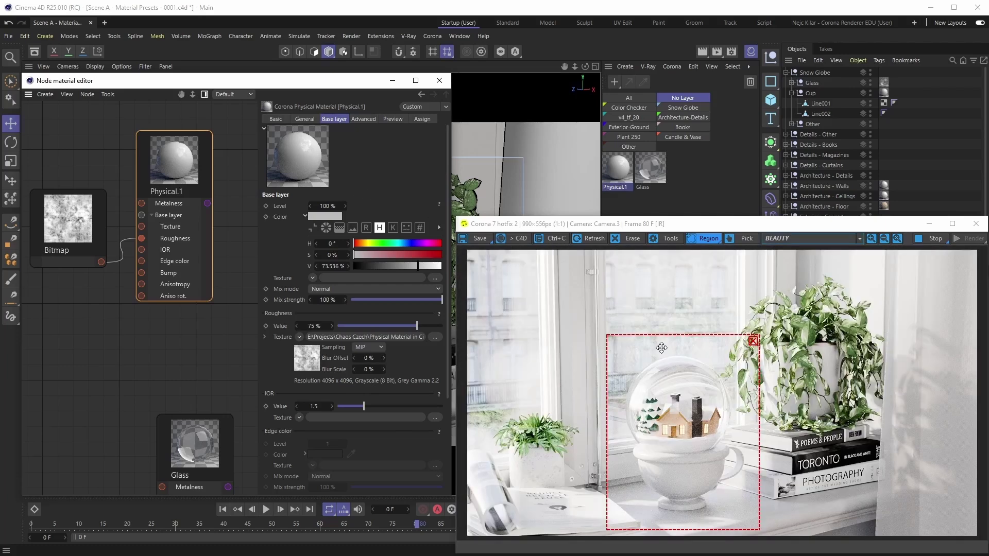